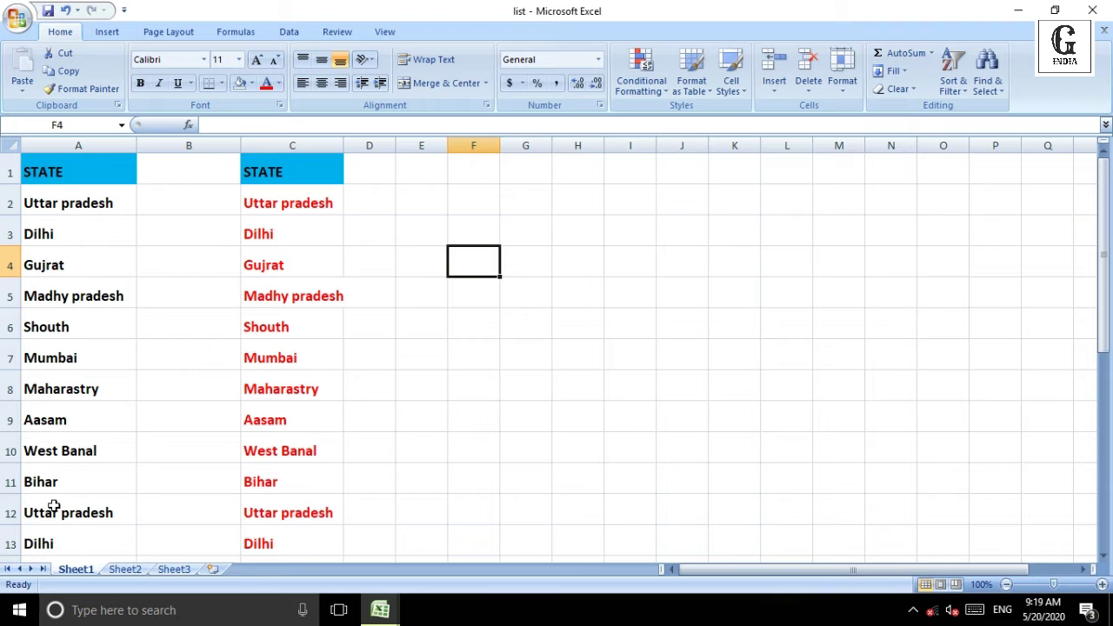
pyautogui.doubleClick(108, 172)
pyautogui.hotkey('shift', 'Home')
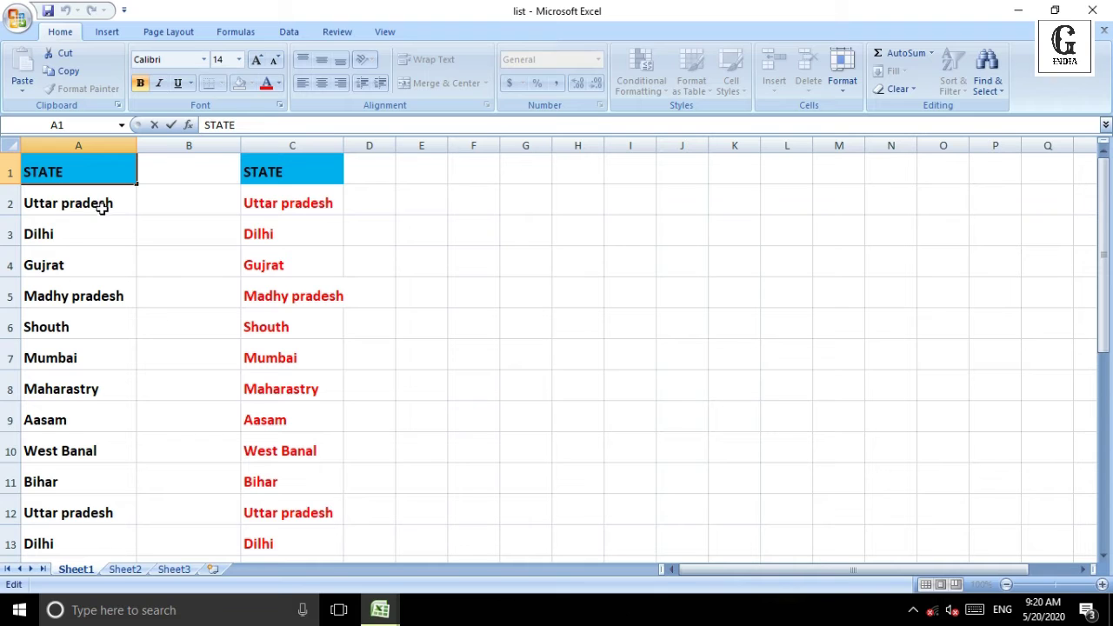
pyautogui.doubleClick(102, 205)
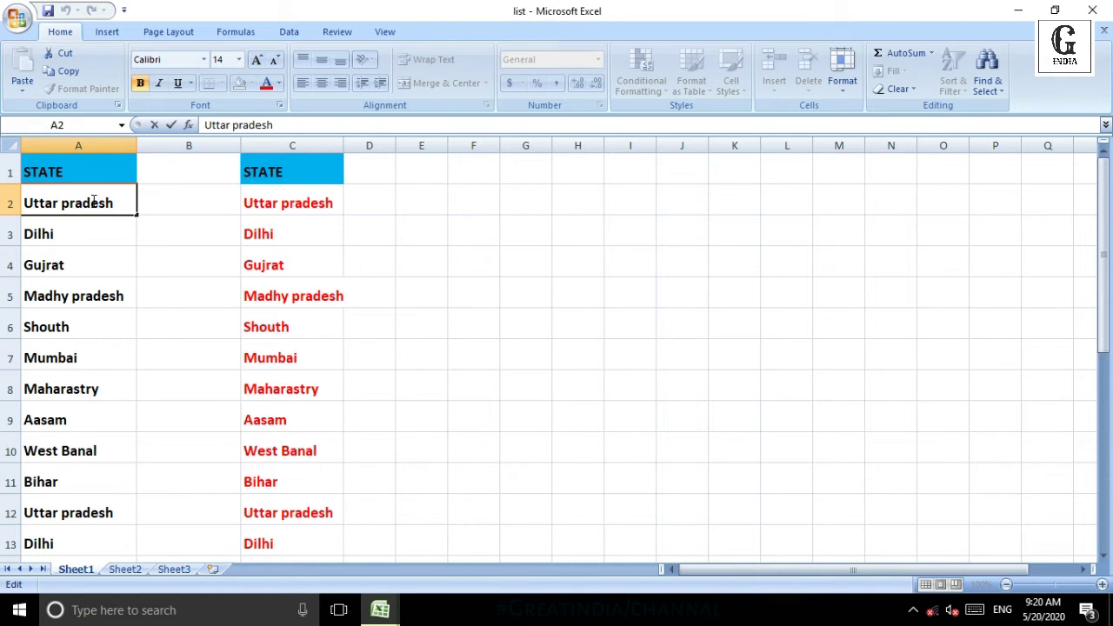
pyautogui.click(173, 202)
# Step: Fill the Uttar pradesh cells A2 and A12 with blue
pyautogui.click(74, 203)
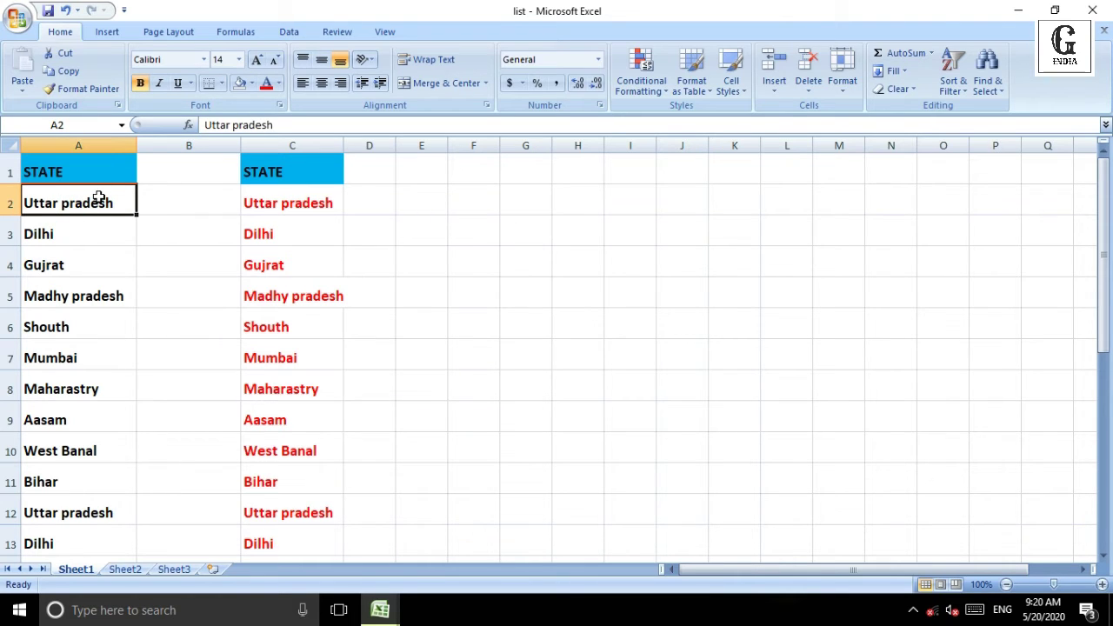
pyautogui.click(239, 83)
pyautogui.click(79, 513)
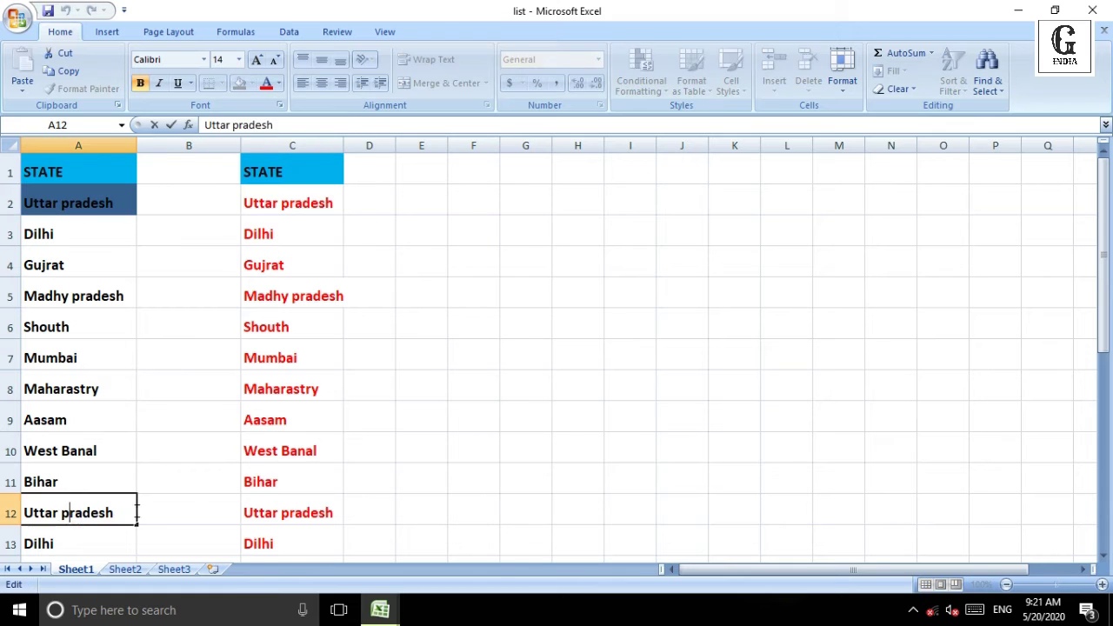
pyautogui.click(240, 84)
# Step: Fill the Dilhi cells A3, A13 and A14 with yellow
pyautogui.click(78, 234)
pyautogui.click(251, 84)
pyautogui.click(271, 203)
pyautogui.click(78, 544)
pyautogui.press('F4')
pyautogui.press('Down')
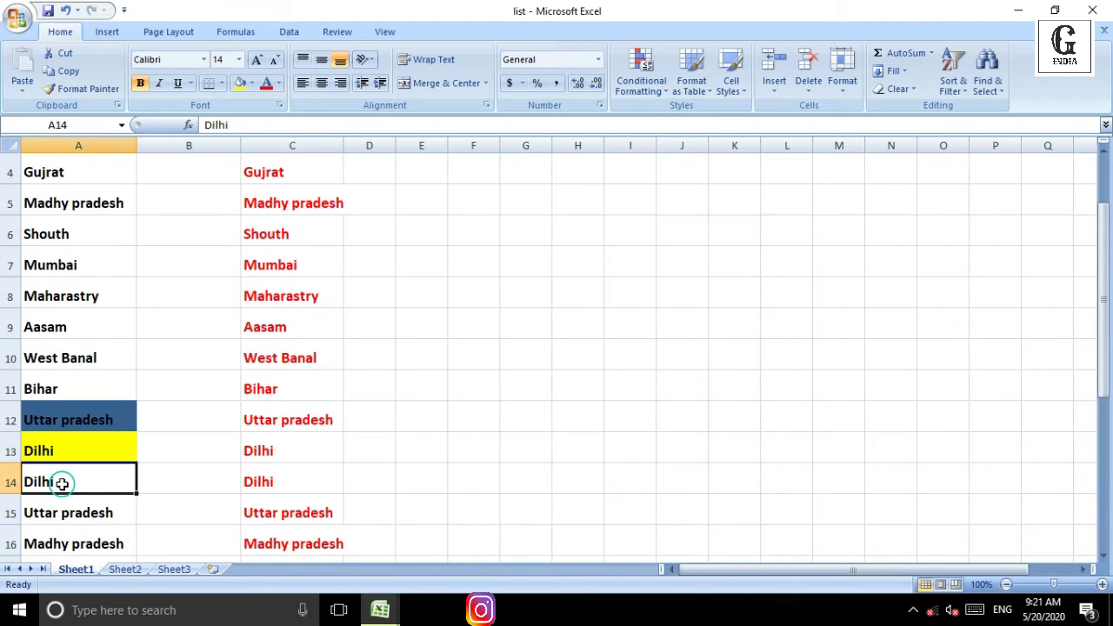
pyautogui.press('F4')
# Step: Fill the remaining Uttar pradesh cells A15, A20 and A22 with dark blue
pyautogui.press('Down')
pyautogui.click(251, 84)
pyautogui.click(283, 109)
pyautogui.scroll(-3, 148, 404)
pyautogui.click(78, 450)
pyautogui.press('F4')
pyautogui.click(78, 385)
pyautogui.press('F4')
pyautogui.scroll(3, 95, 402)
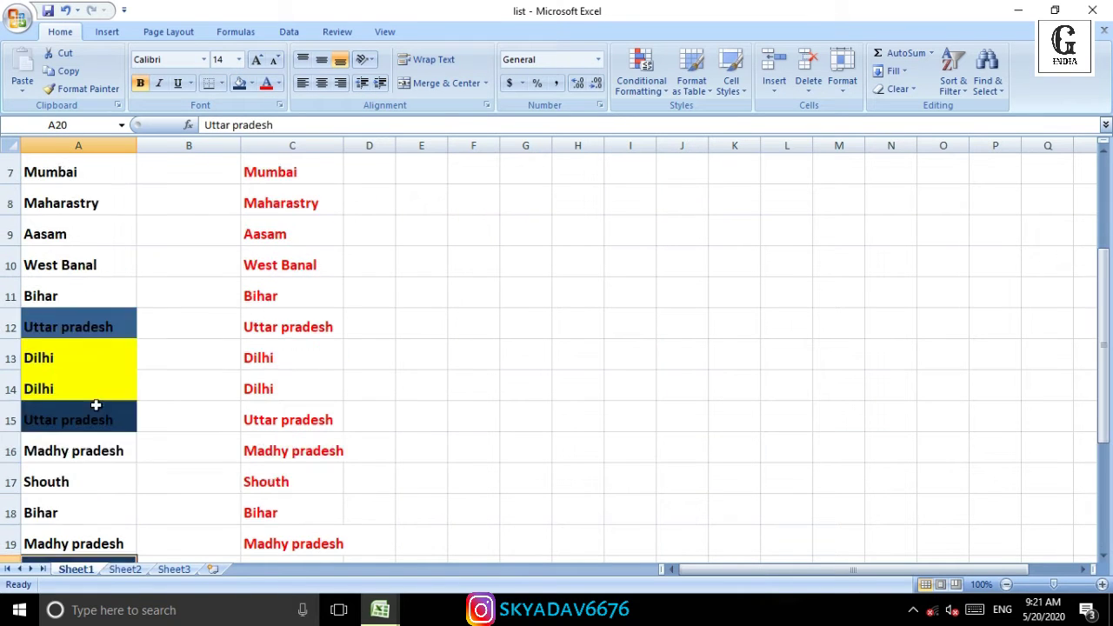
# Step: Fill the Bihar cells A11 and A18 with green
pyautogui.click(78, 389)
pyautogui.click(252, 83)
pyautogui.click(306, 204)
pyautogui.scroll(-4, 113, 383)
pyautogui.click(79, 231)
pyautogui.press('F4')
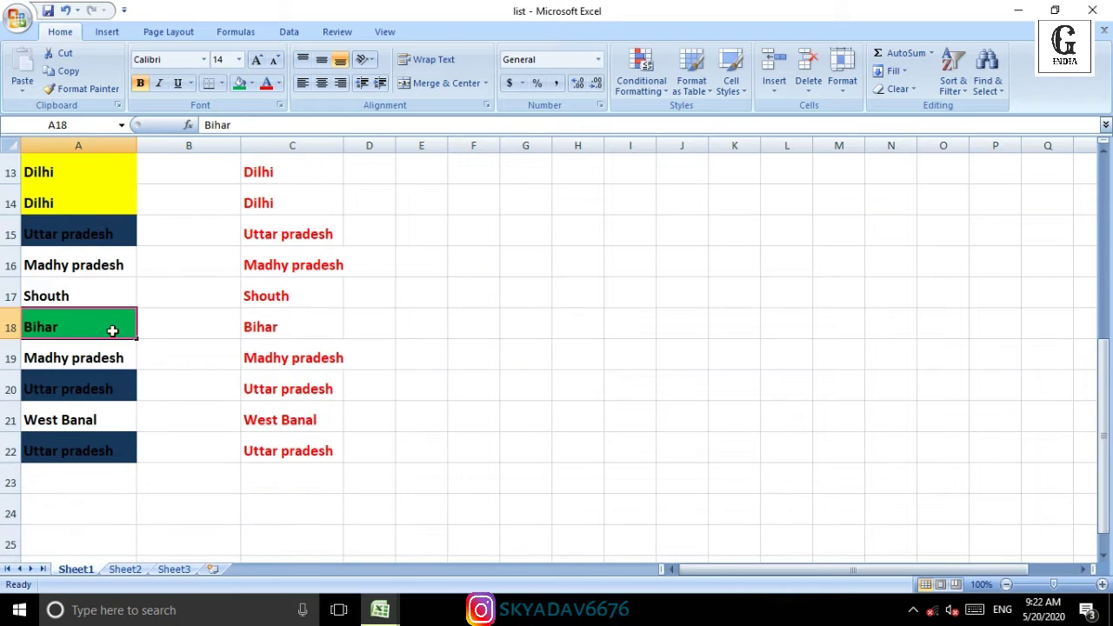
# Step: Fill the West Banal cells A21 and A10 with dark red
pyautogui.click(78, 420)
pyautogui.click(251, 84)
pyautogui.click(307, 161)
pyautogui.scroll(4, 82, 356)
pyautogui.click(78, 449)
pyautogui.press('F4')
# Step: Fill the Madhy pradesh cells A5, A16 and A19 with orange
pyautogui.click(79, 296)
pyautogui.click(363, 161)
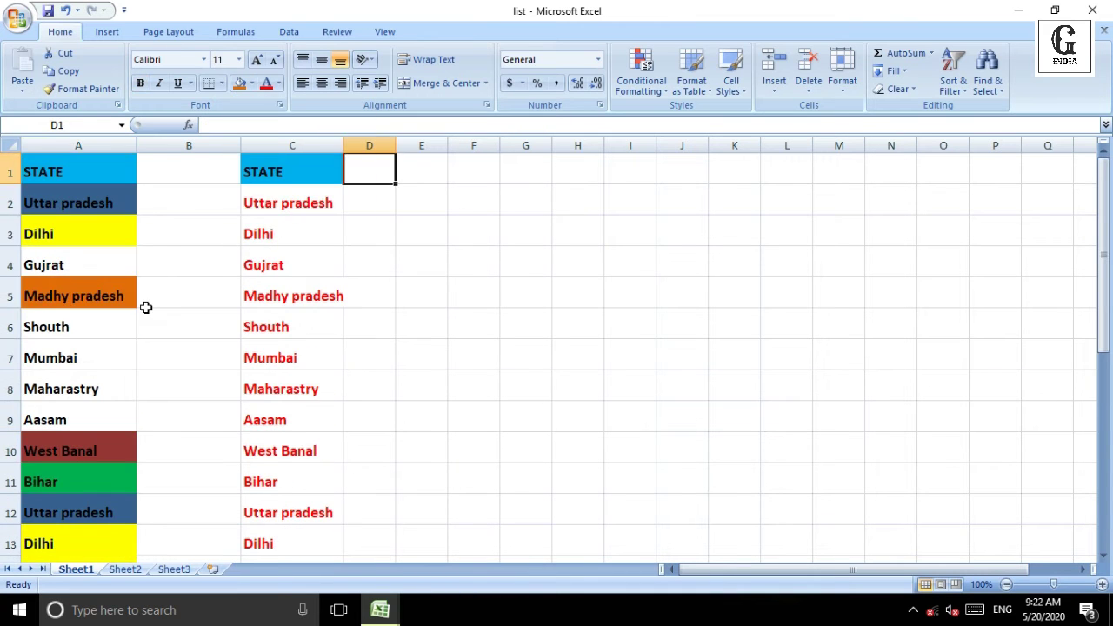
pyautogui.scroll(-3, 146, 308)
pyautogui.click(104, 358)
pyautogui.scroll(-1, 177, 351)
pyautogui.click(78, 354)
pyautogui.press('F4')
# Step: Fill the Shouth cells A6 and A17 with light orange
pyautogui.scroll(4, 173, 330)
pyautogui.click(93, 323)
pyautogui.click(251, 84)
pyautogui.click(362, 124)
pyautogui.scroll(-5, 100, 391)
pyautogui.click(78, 293)
pyautogui.press('F4')
pyautogui.scroll(4, 148, 347)
pyautogui.click(189, 261)
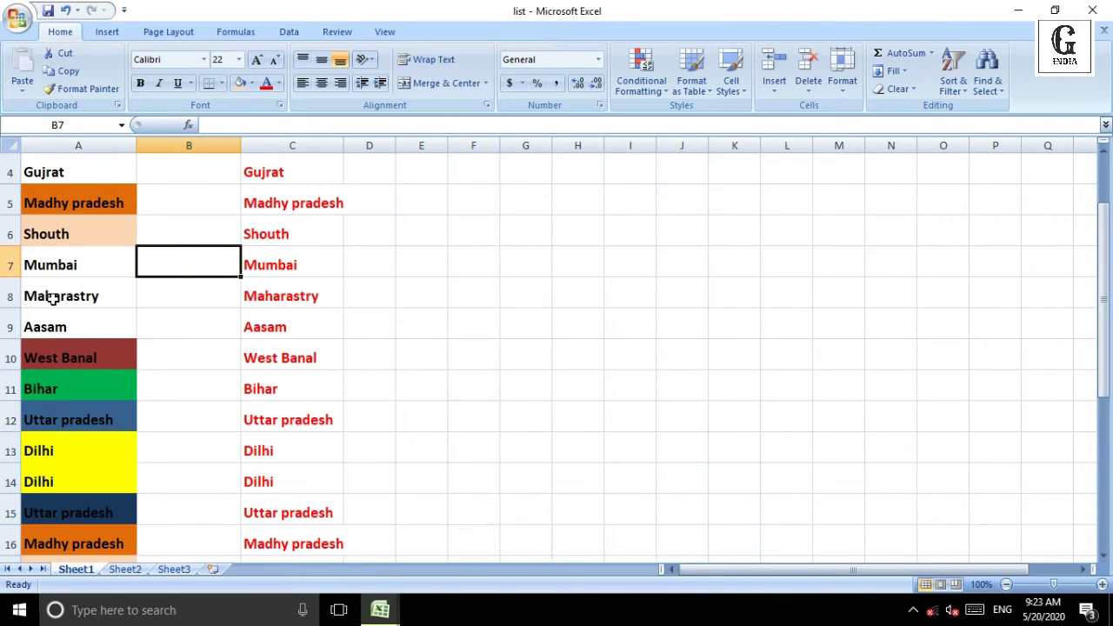
# Step: Look through the state list in column A to compare the colour-coded repeats with the unfilled names
pyautogui.scroll(-2, 59, 358)
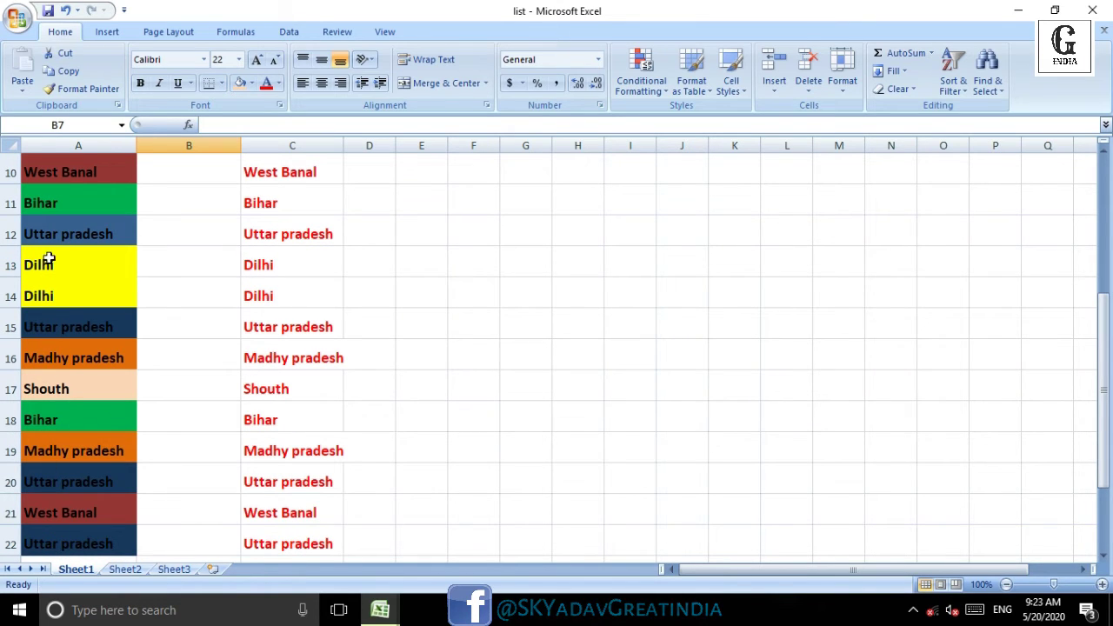
pyautogui.scroll(1, 52, 235)
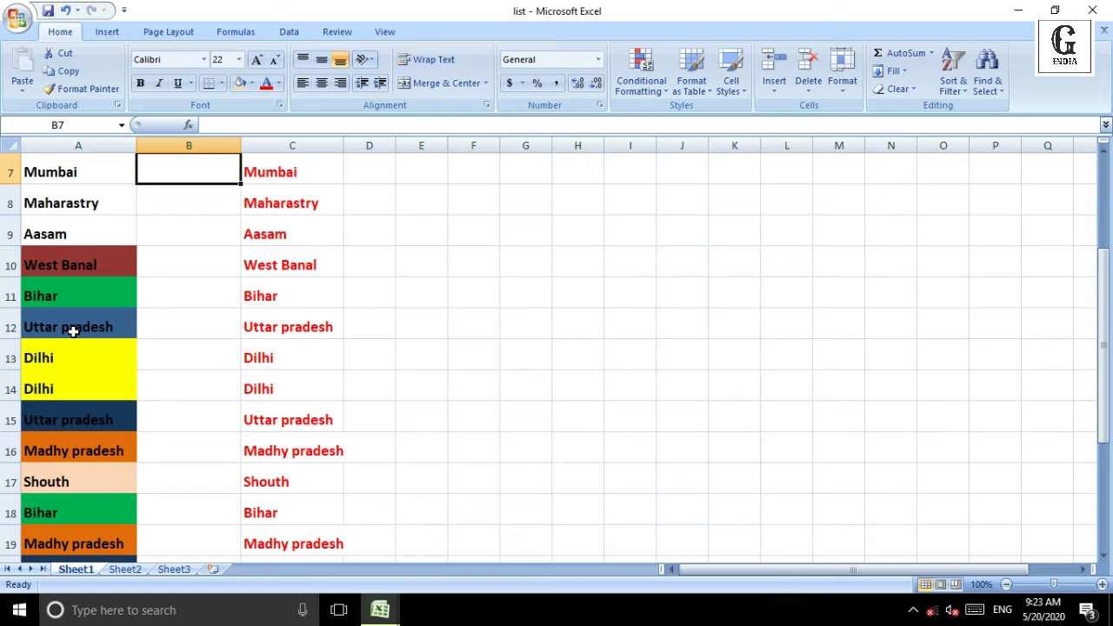
pyautogui.scroll(1, 74, 328)
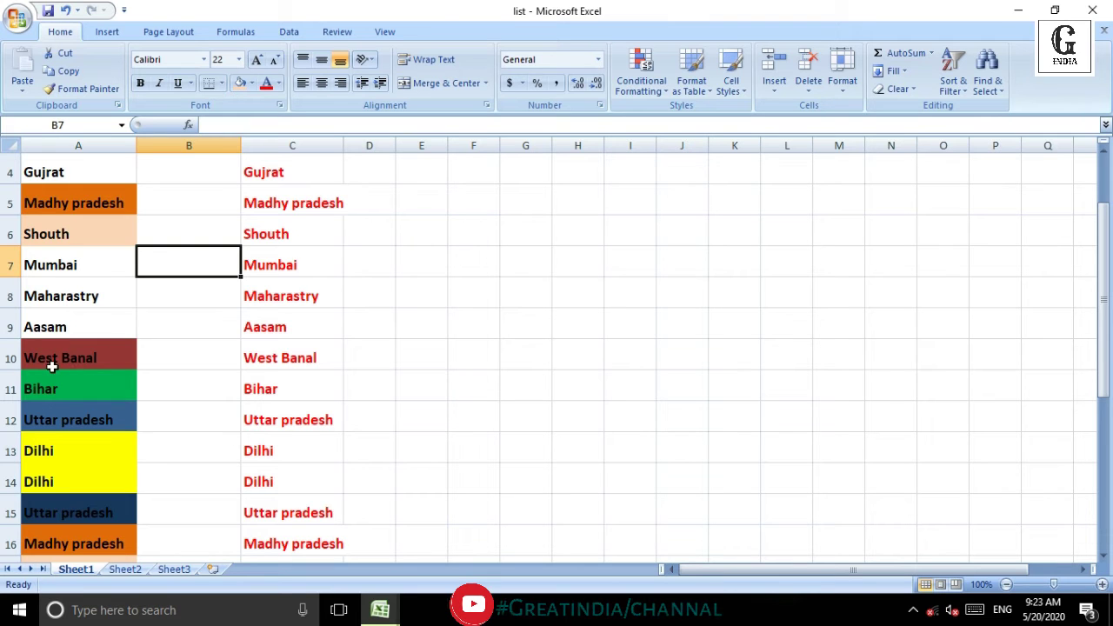
pyautogui.scroll(-2, 88, 368)
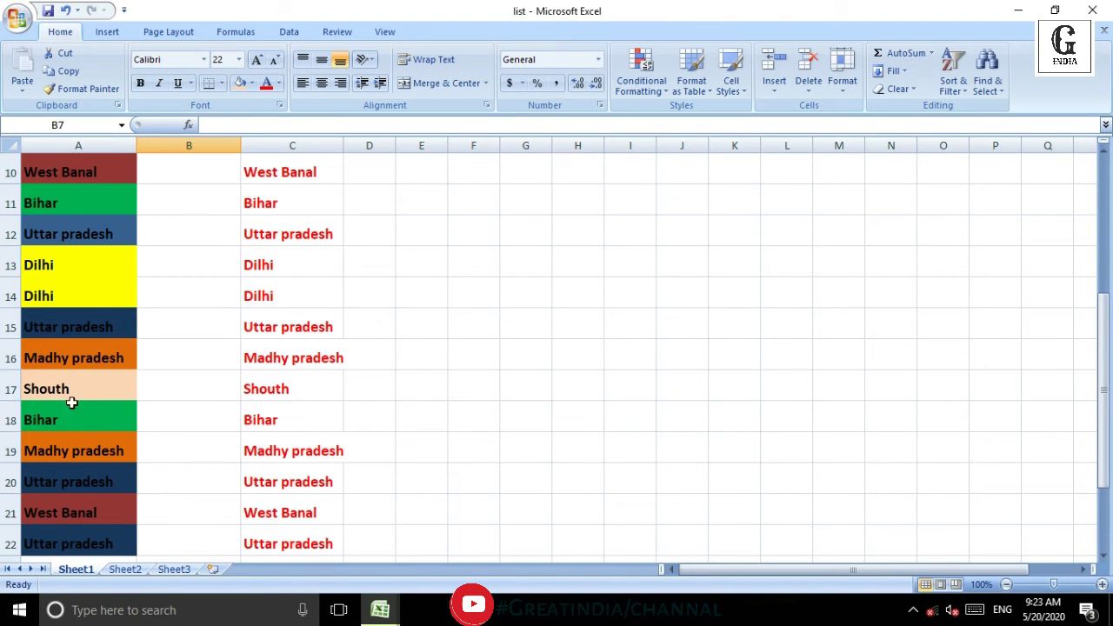
pyautogui.scroll(2, 52, 326)
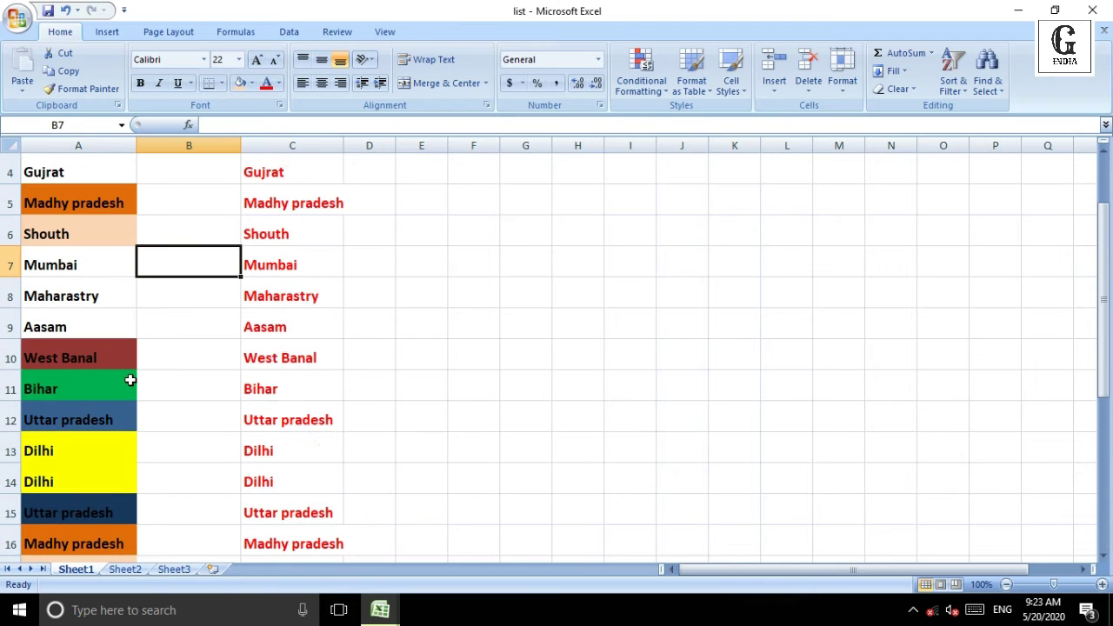
pyautogui.scroll(1, 26, 408)
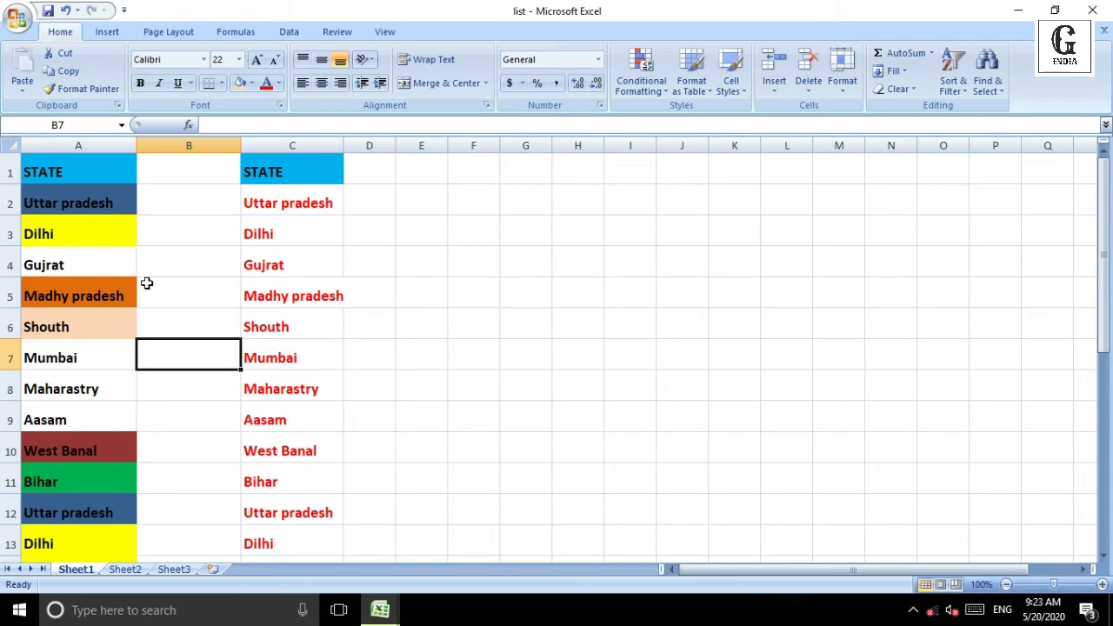
pyautogui.click(190, 170)
pyautogui.click(421, 167)
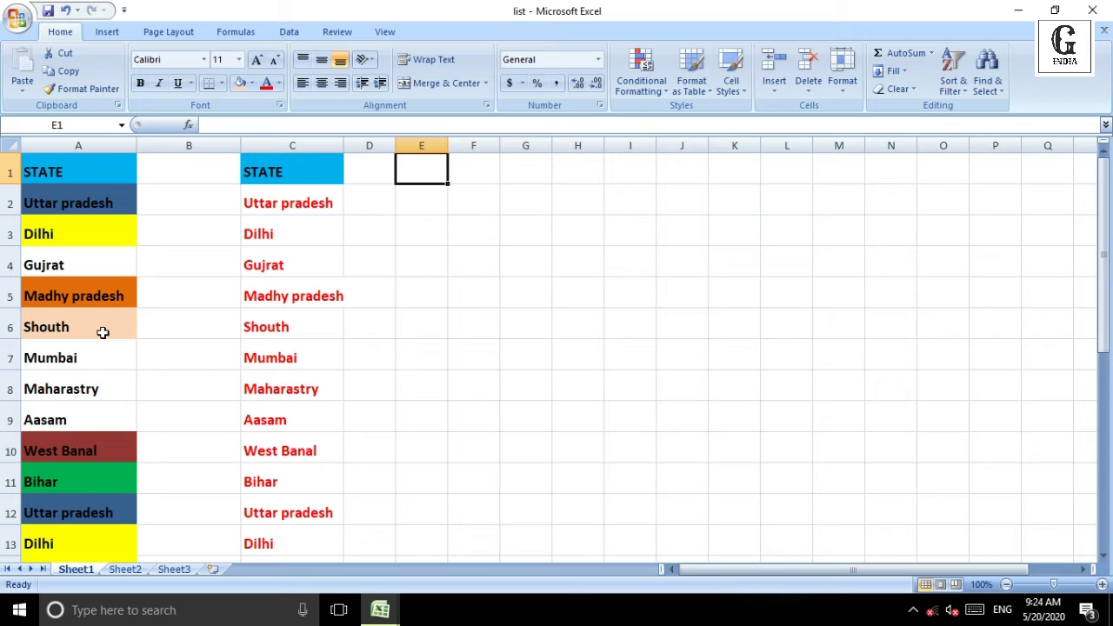
pyautogui.click(76, 144)
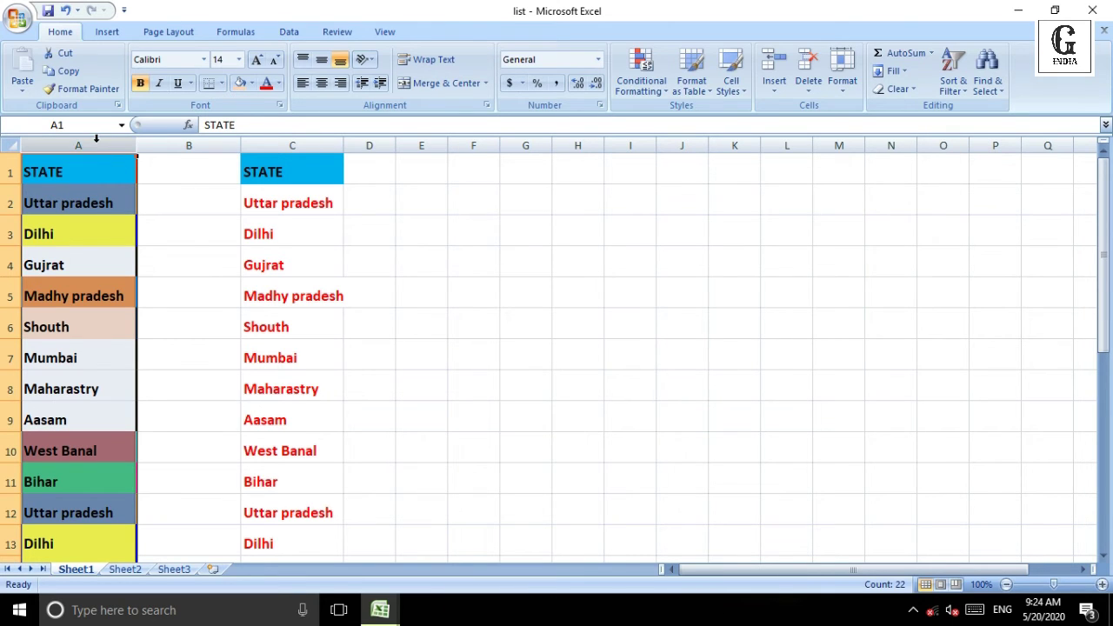
pyautogui.click(144, 144)
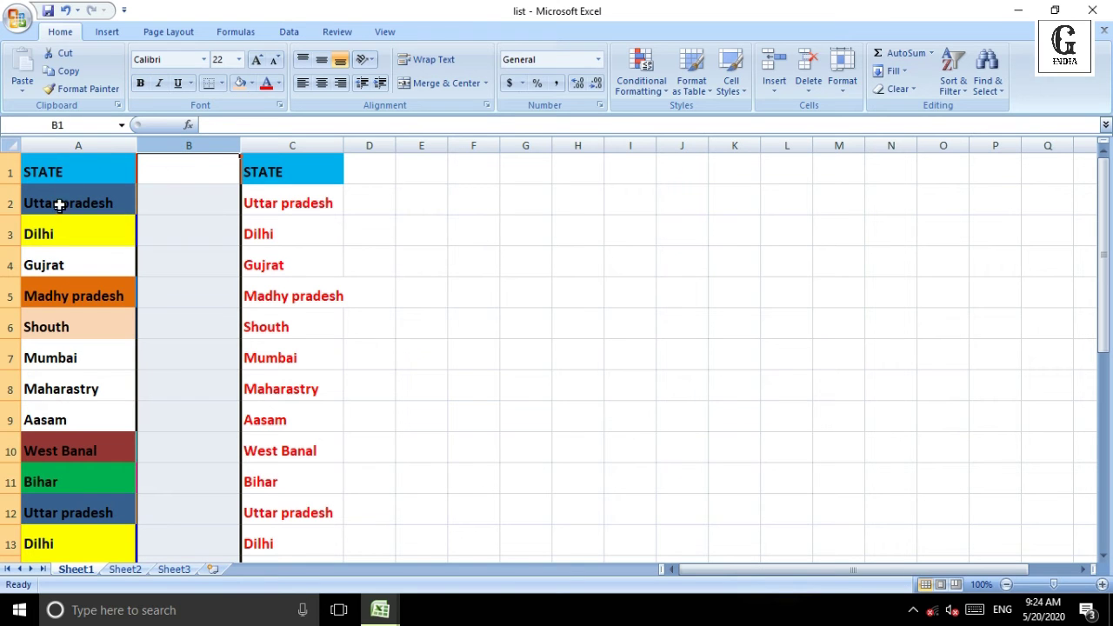
pyautogui.doubleClick(59, 177)
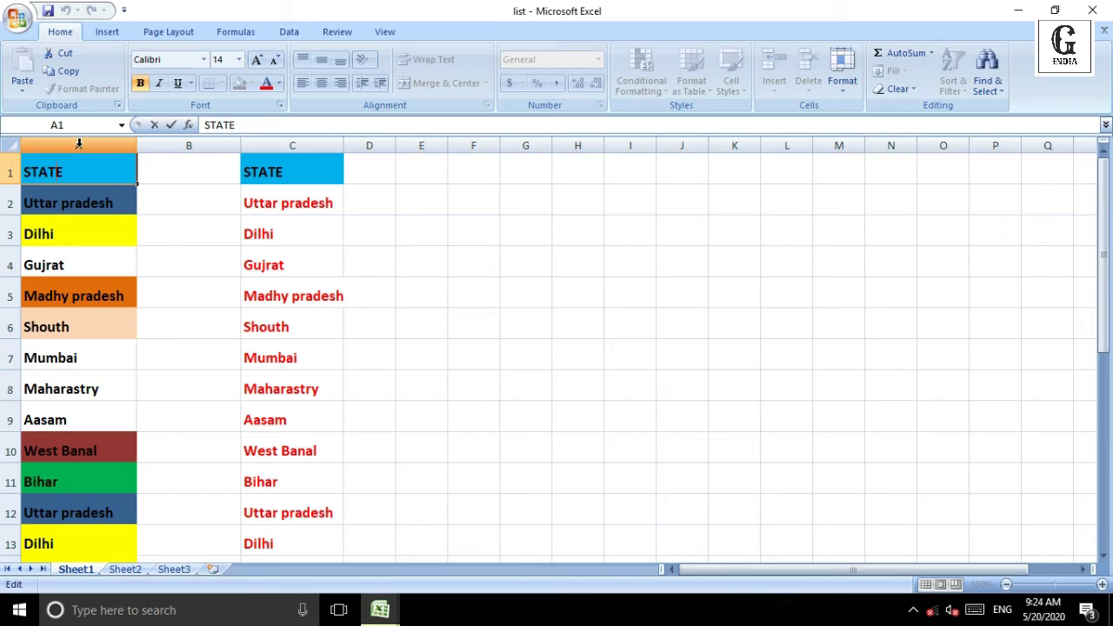
pyautogui.click(78, 144)
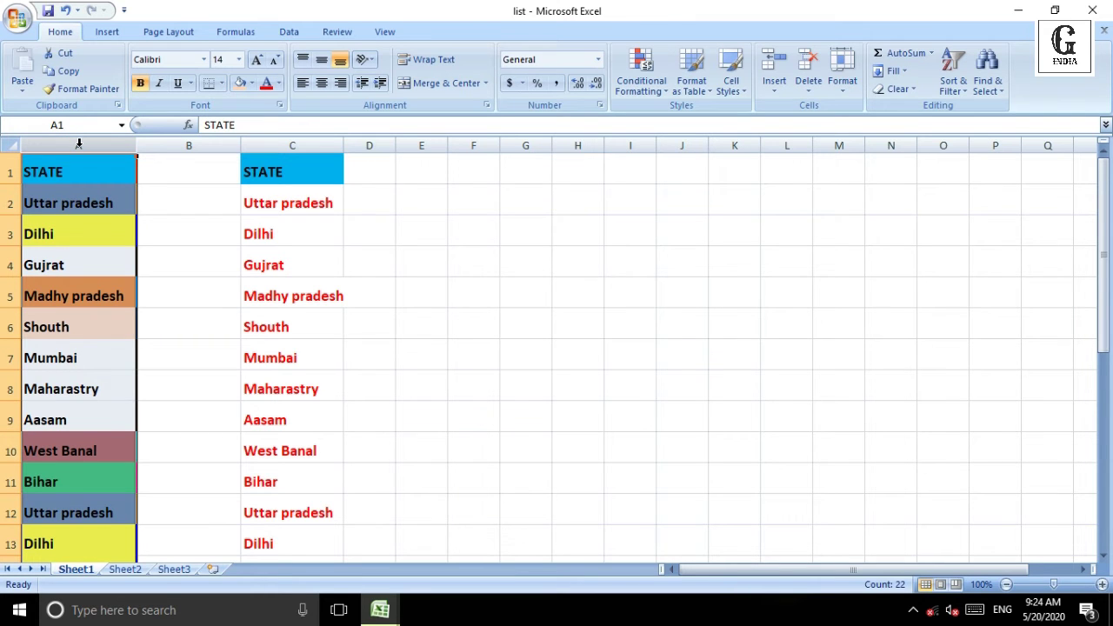
pyautogui.click(288, 33)
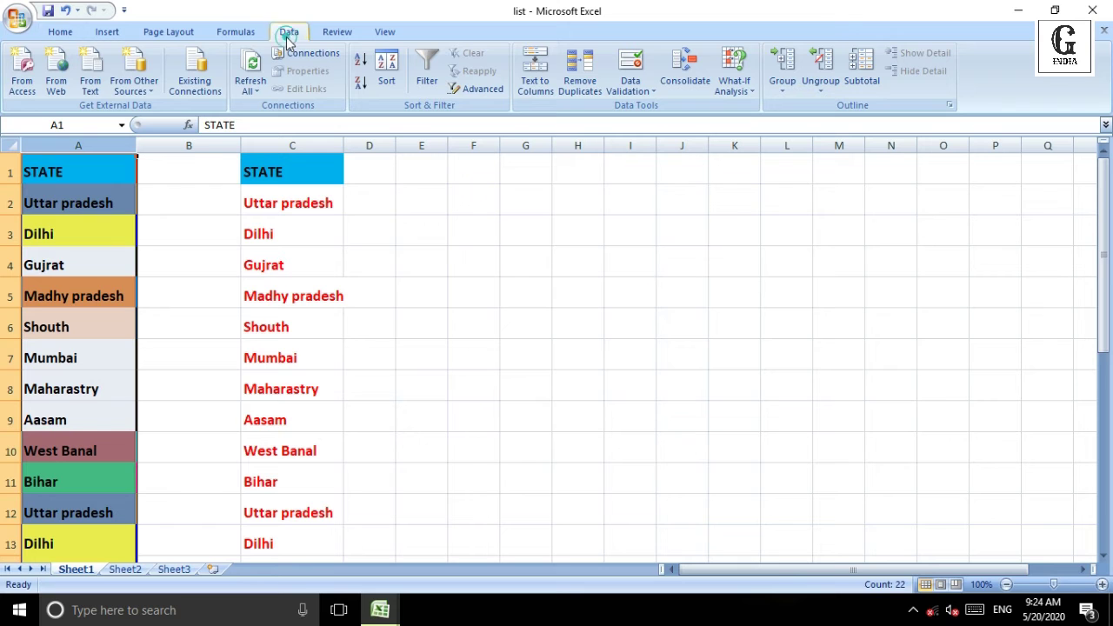
pyautogui.click(581, 91)
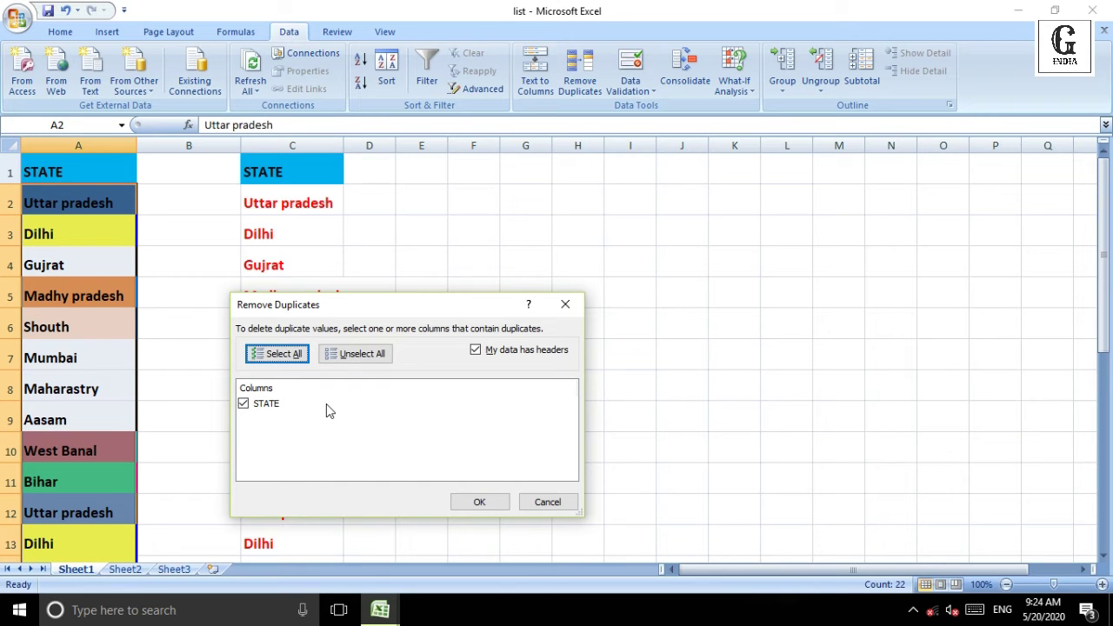
pyautogui.click(565, 303)
pyautogui.click(559, 298)
pyautogui.click(587, 85)
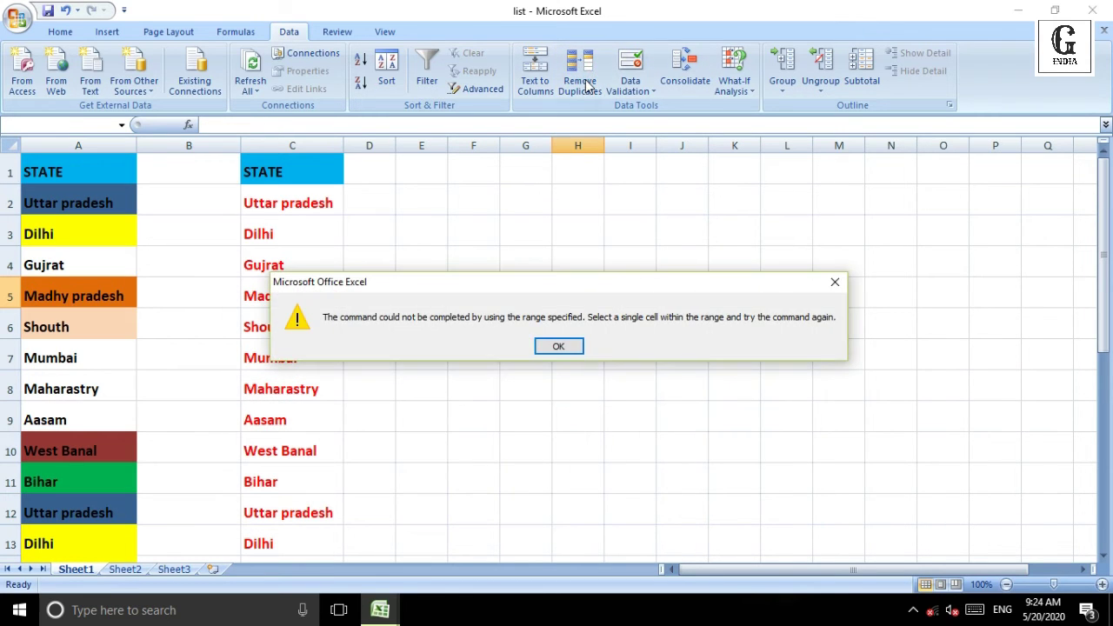
pyautogui.click(561, 347)
# Step: Remove the duplicate values from column A, comparing the STATE column and treating the first row as a header
pyautogui.click(83, 142)
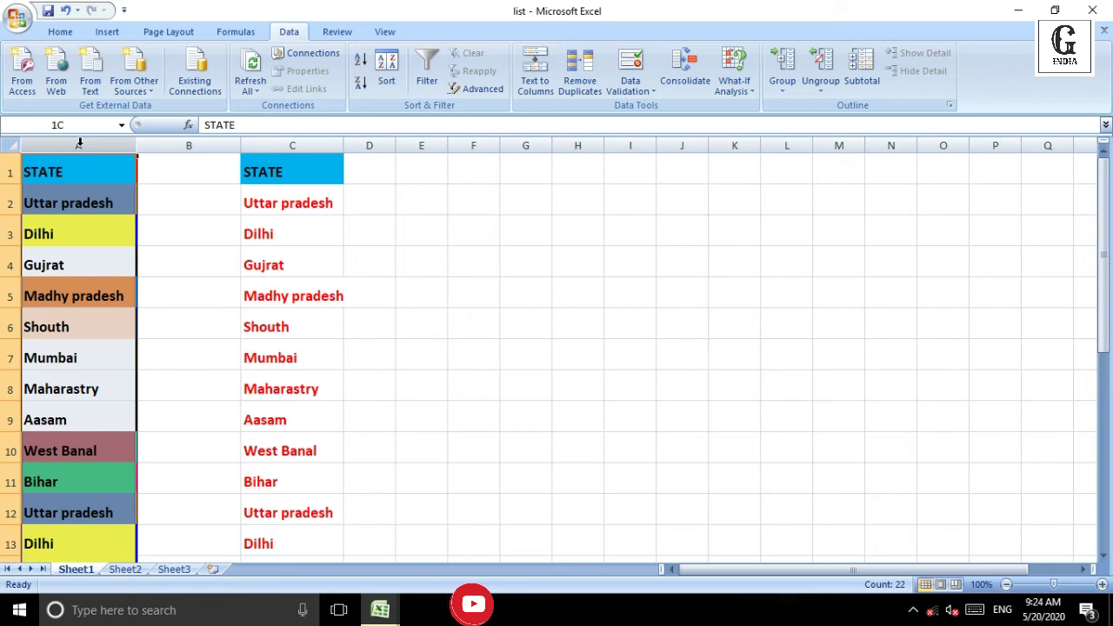
pyautogui.click(584, 70)
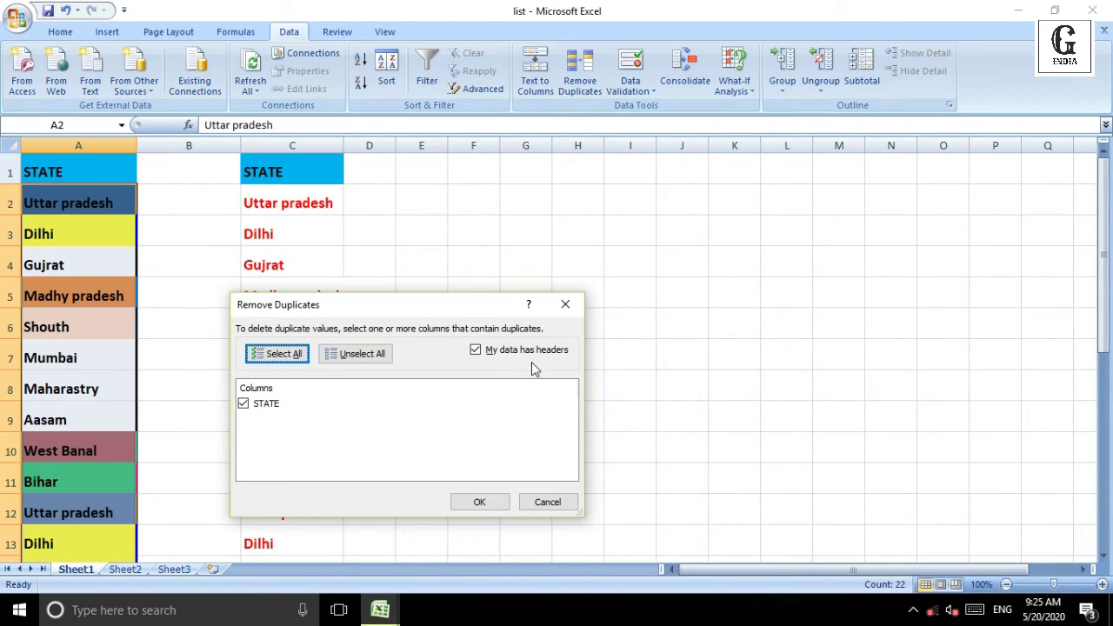
pyautogui.click(476, 350)
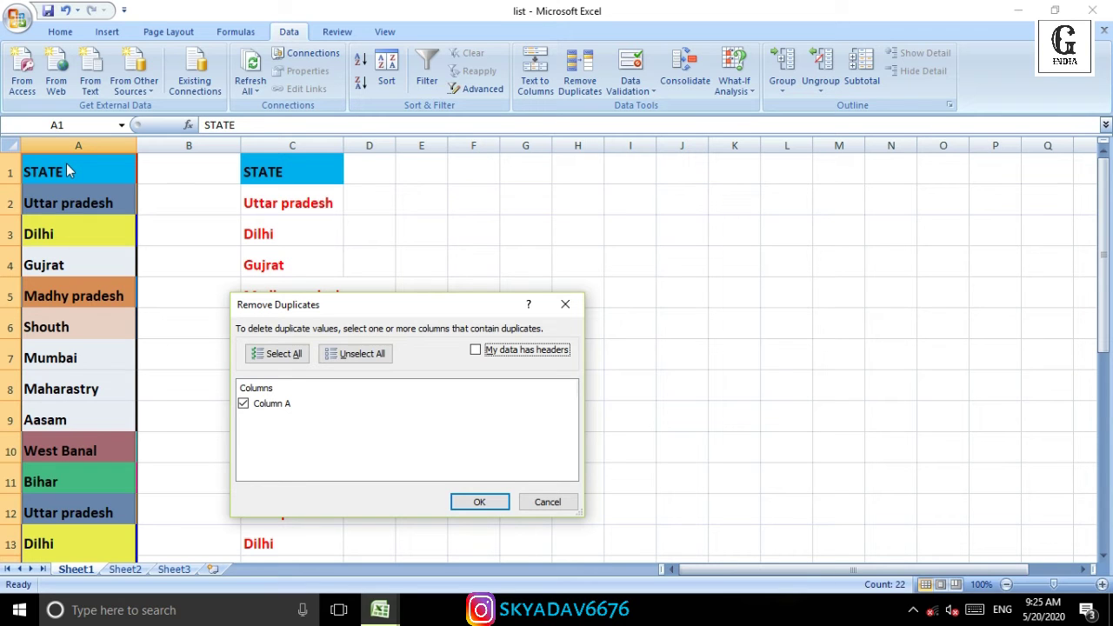
pyautogui.click(476, 353)
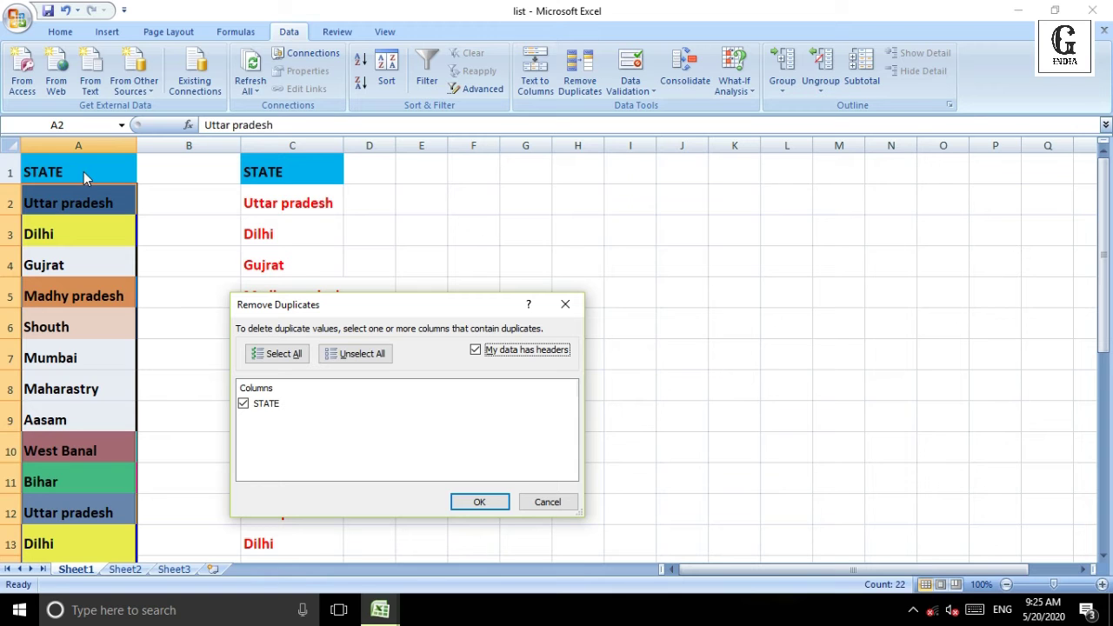
pyautogui.click(475, 350)
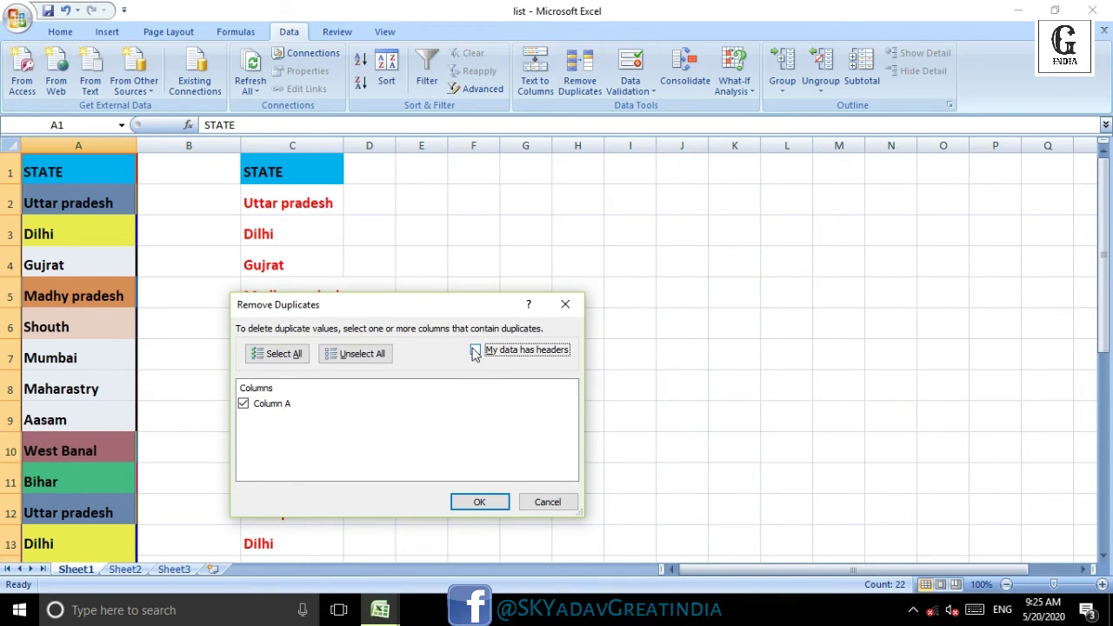
pyautogui.click(474, 350)
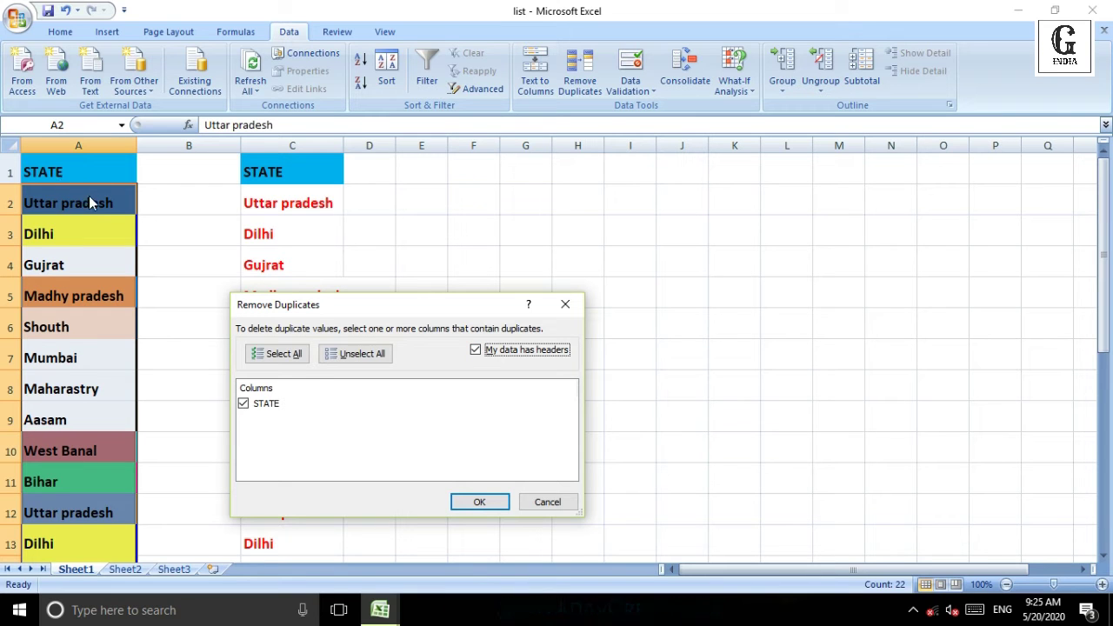
pyautogui.click(485, 504)
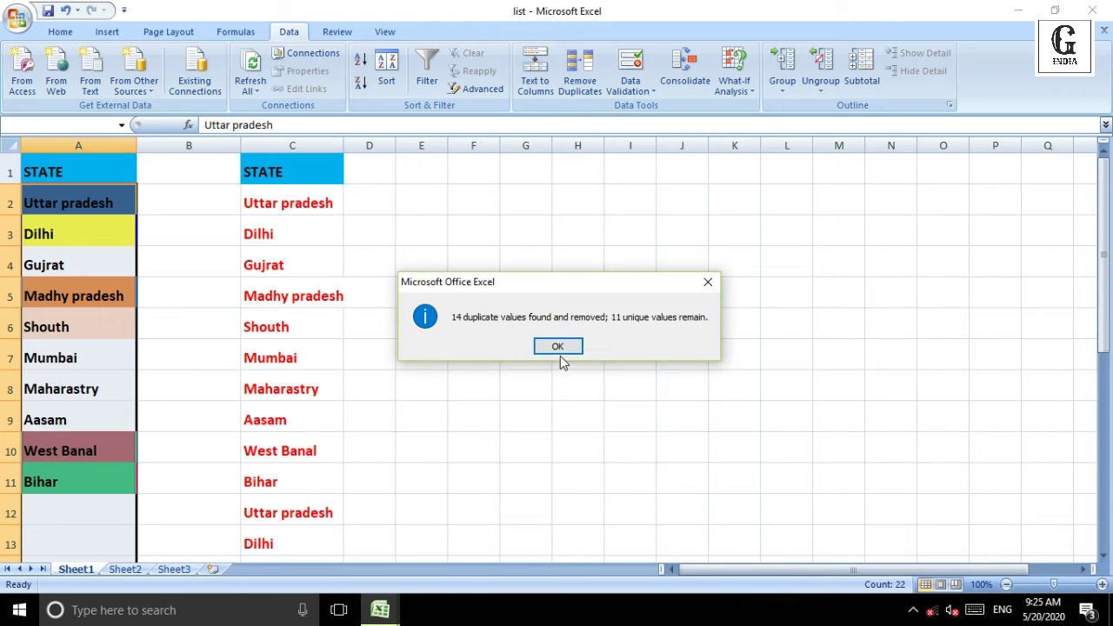
pyautogui.click(558, 347)
pyautogui.click(561, 353)
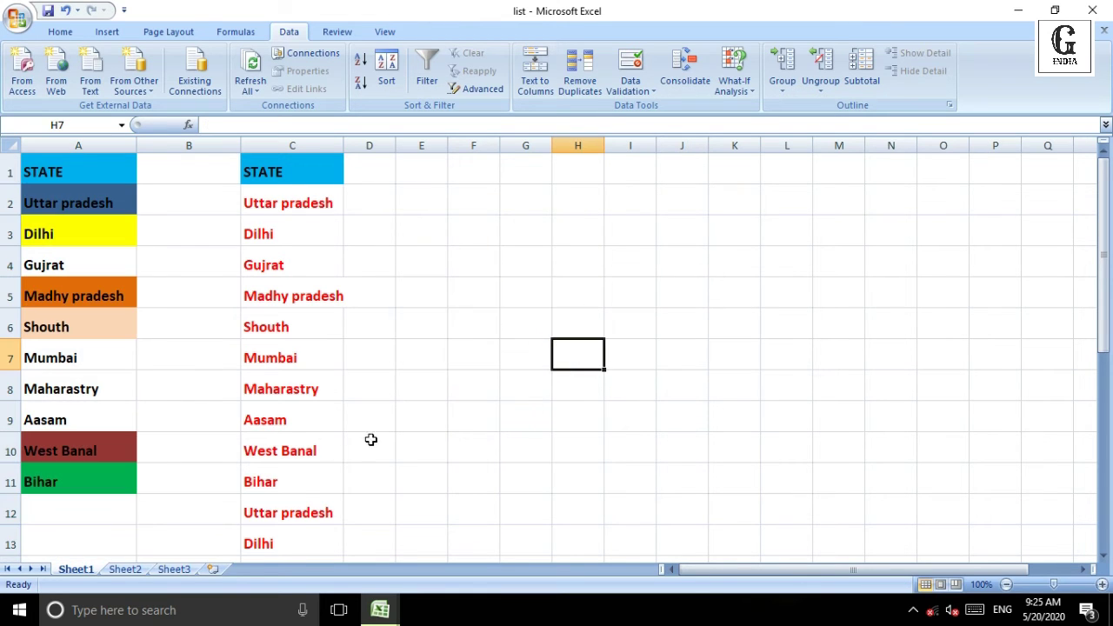
# Step: Switch to the list 2 workbook
pyautogui.doubleClick(562, 282)
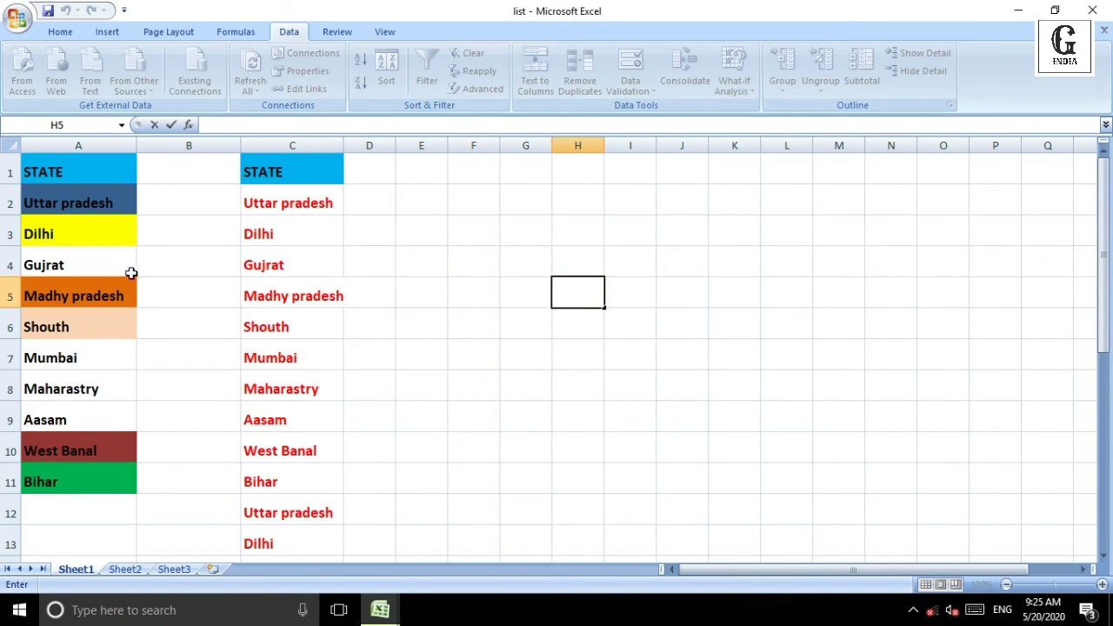
pyautogui.click(61, 32)
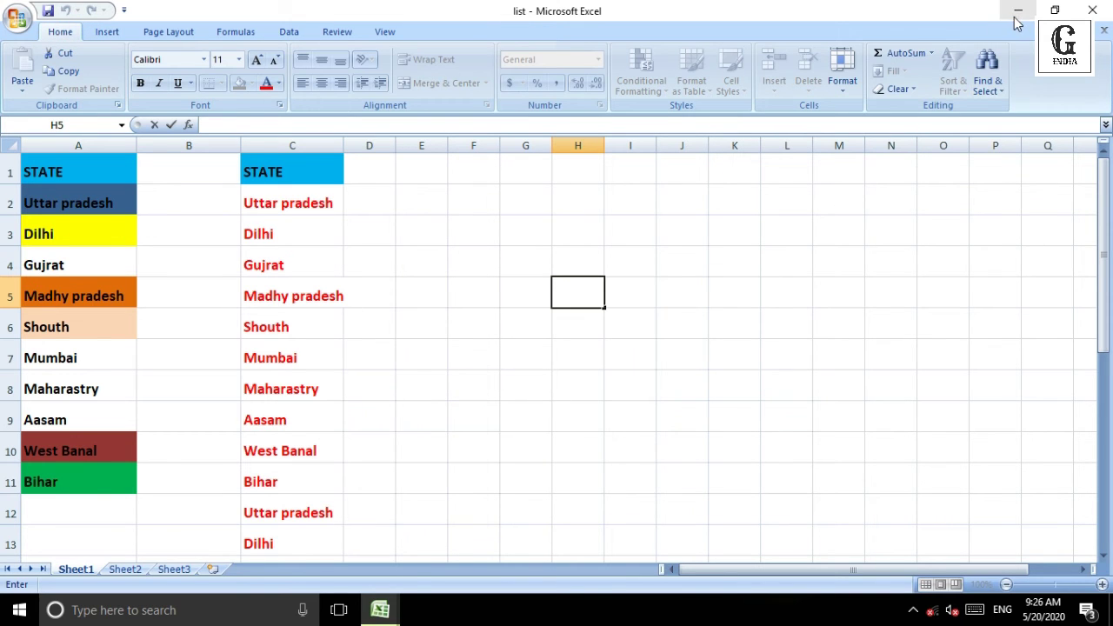
pyautogui.moveTo(376, 622)
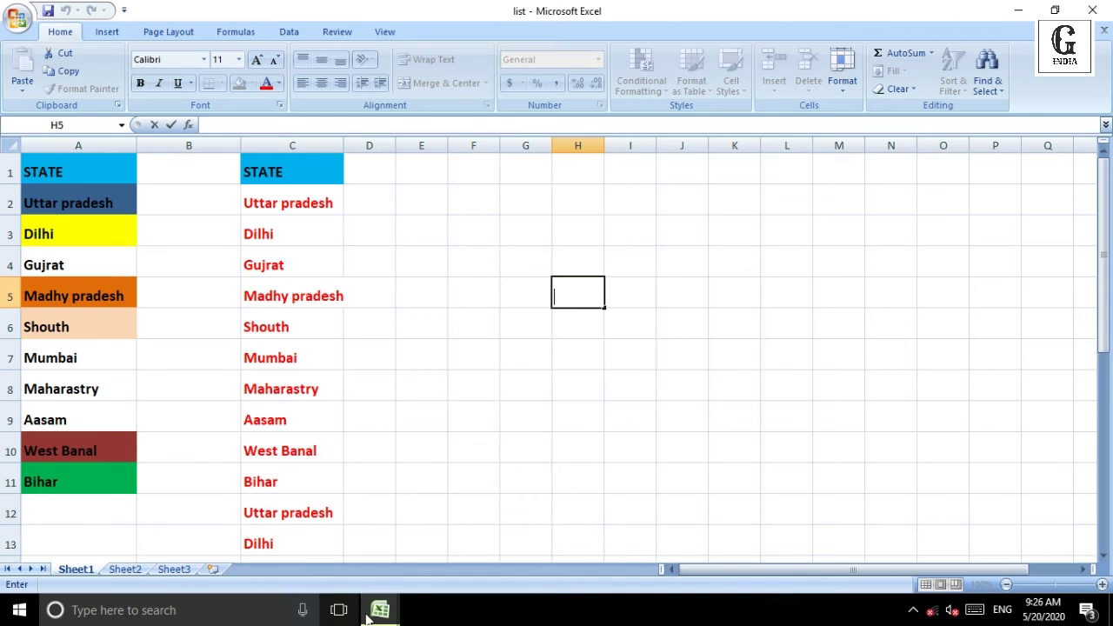
pyautogui.click(437, 513)
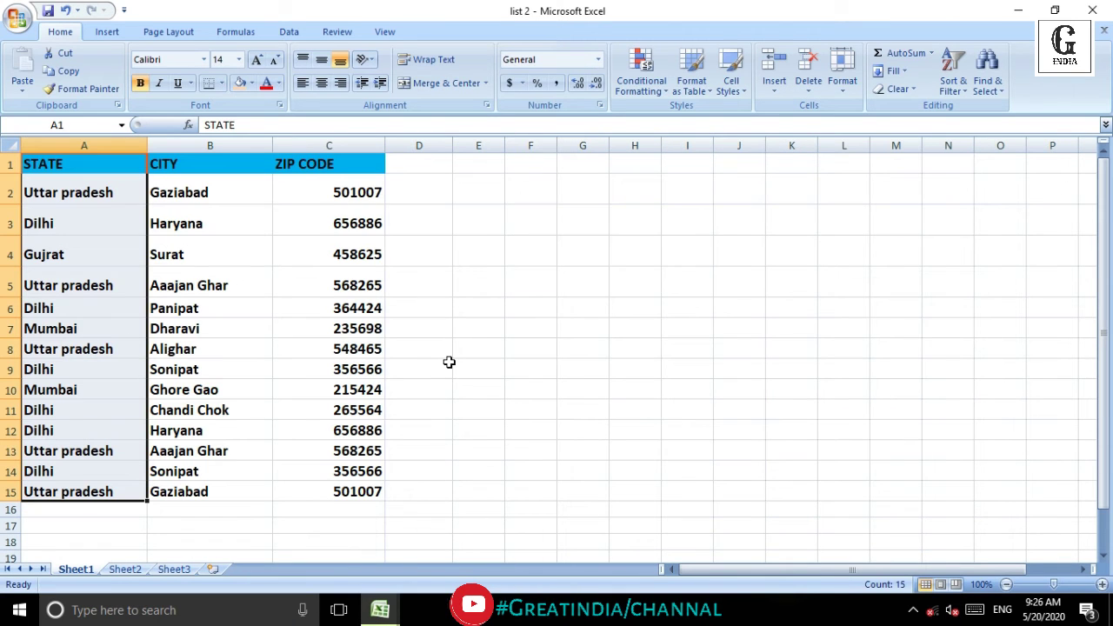
# Step: Remove duplicates from the STATE column alone, continuing with the current selection and treating the first row as a header
pyautogui.click(495, 188)
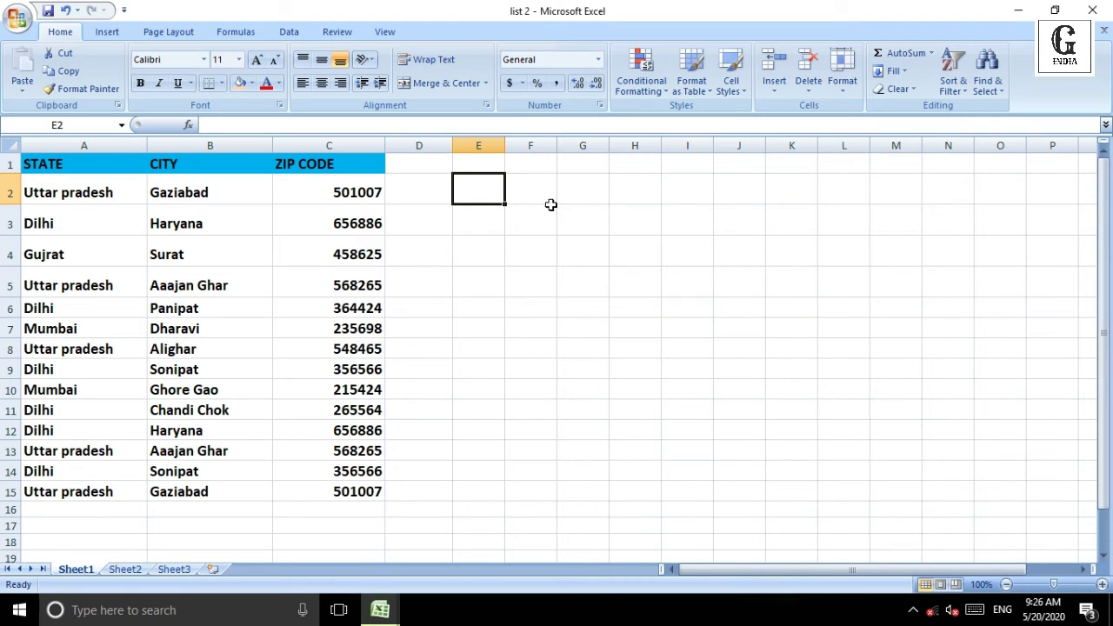
pyautogui.click(93, 143)
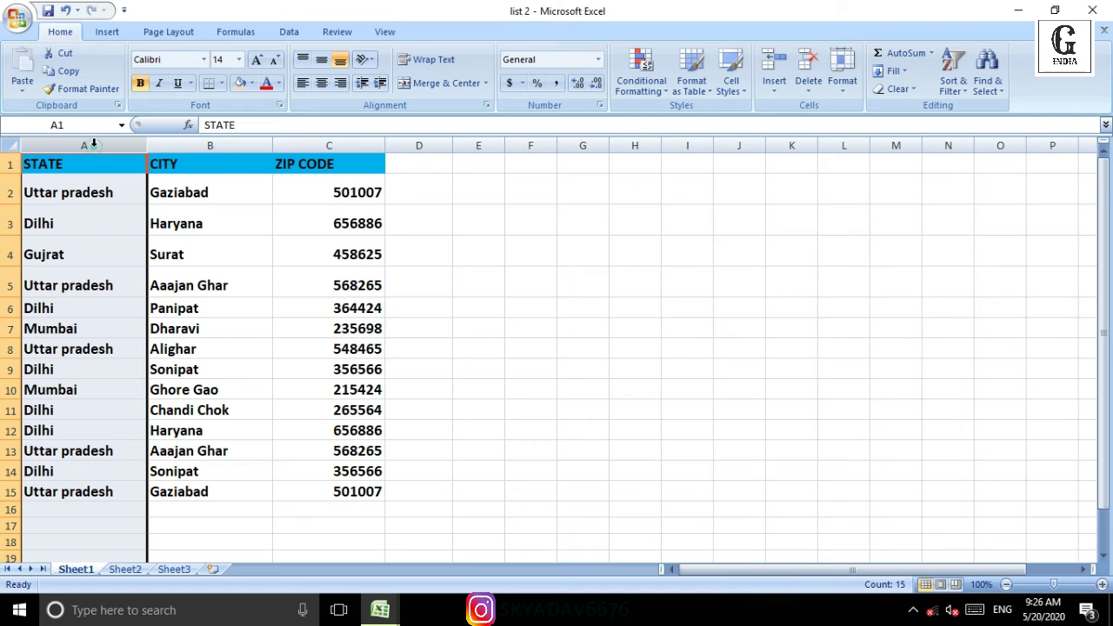
pyautogui.click(288, 31)
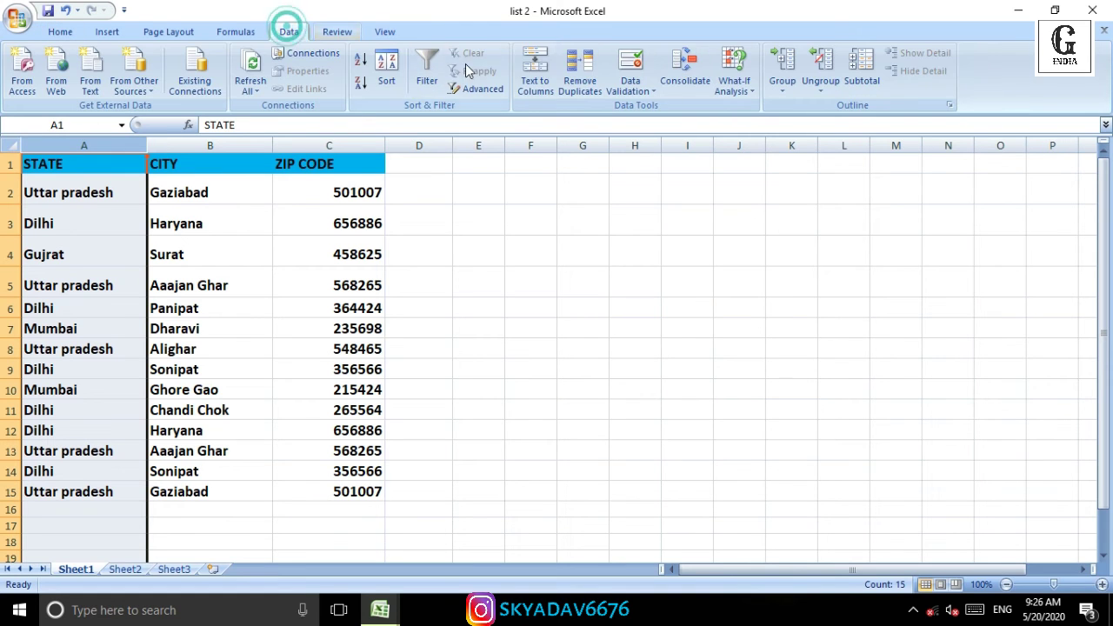
pyautogui.click(579, 86)
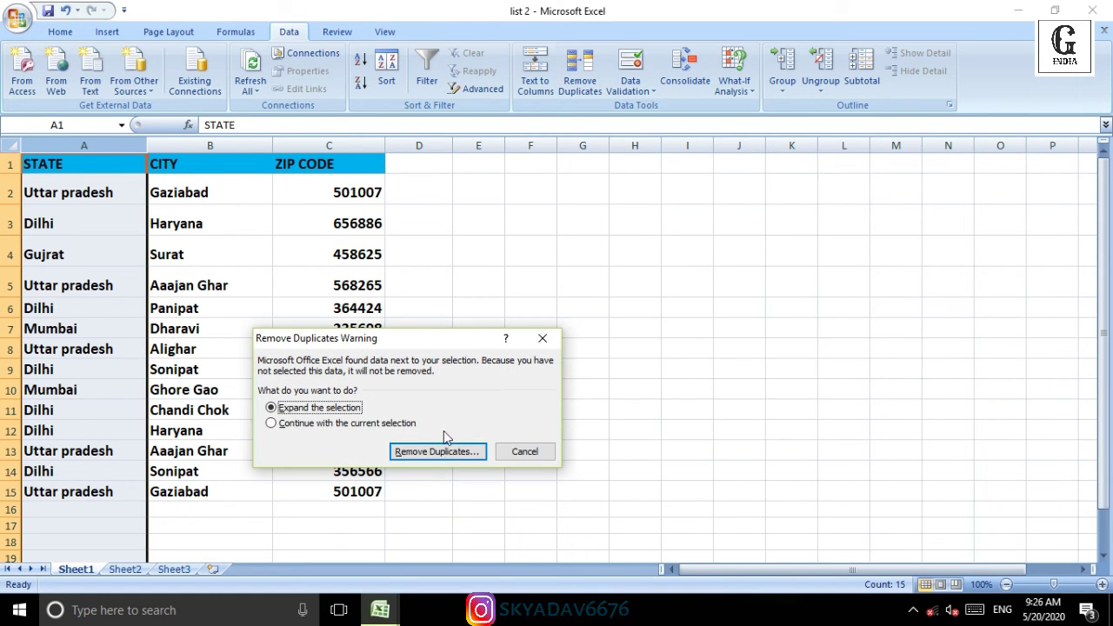
pyautogui.click(270, 424)
pyautogui.click(417, 458)
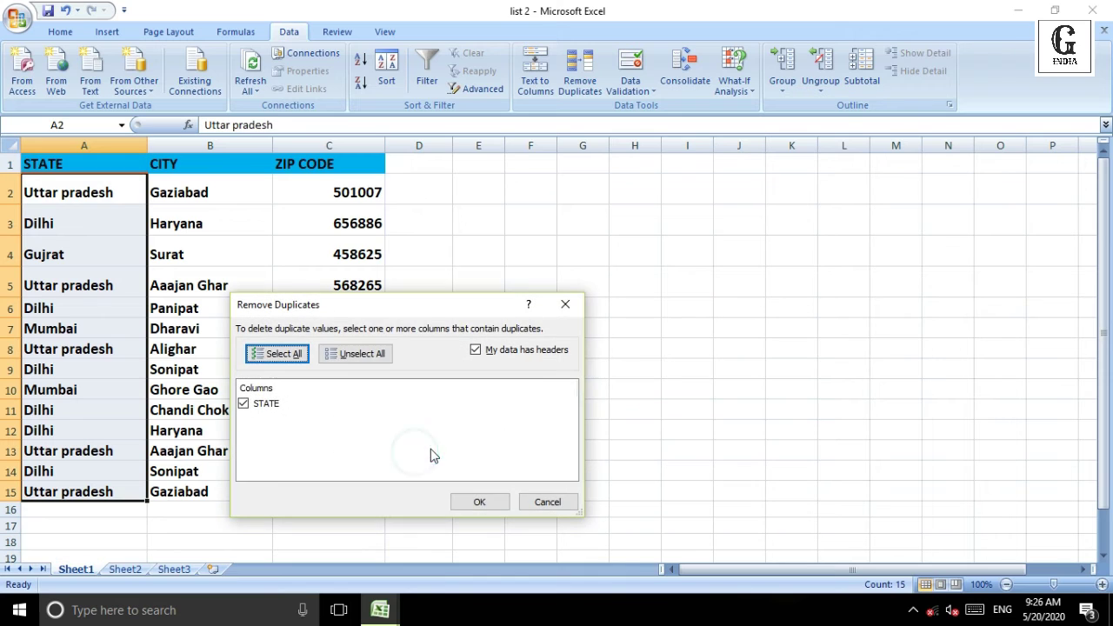
pyautogui.click(496, 502)
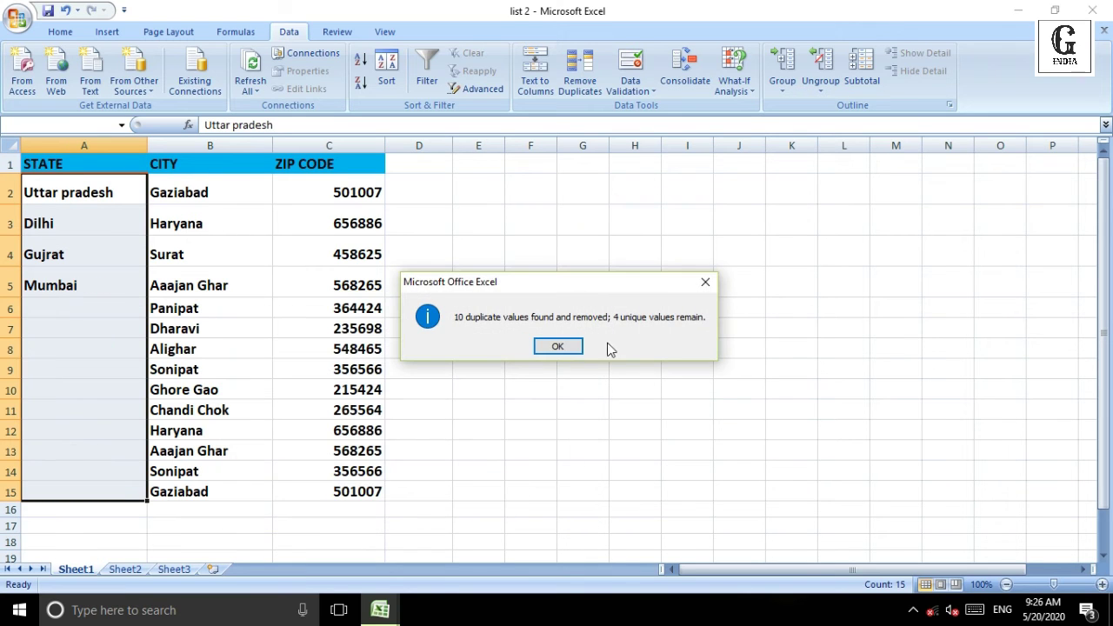
pyautogui.click(557, 346)
pyautogui.click(560, 347)
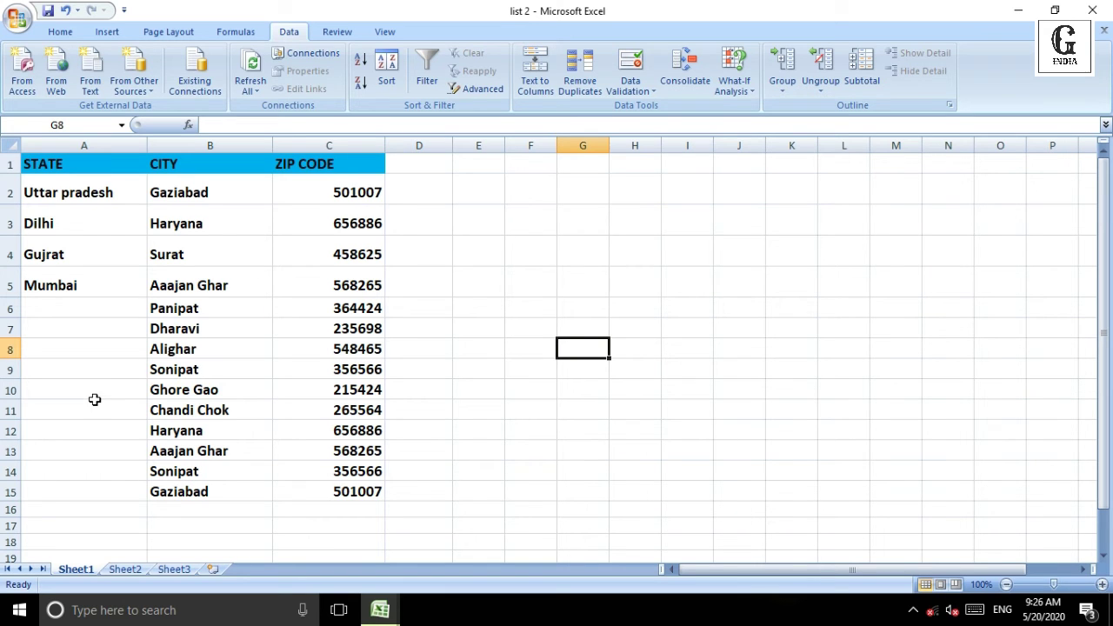
# Step: Undo the duplicate removal in the STATE column and deselect the column
pyautogui.hotkey('ctrl', 'z')
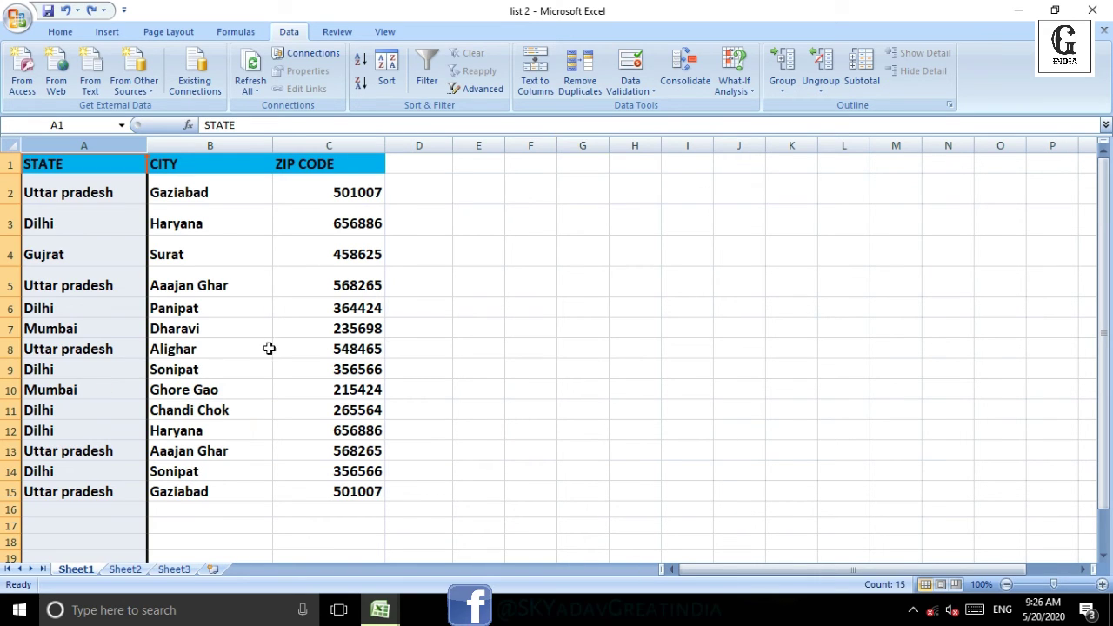
pyautogui.doubleClick(469, 376)
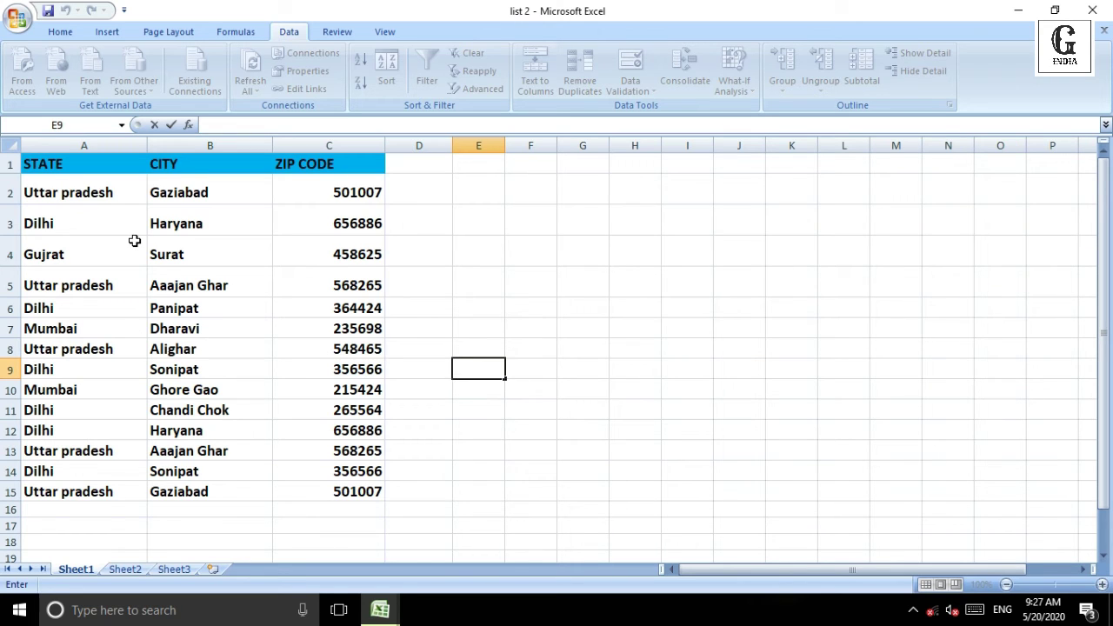
pyautogui.click(108, 136)
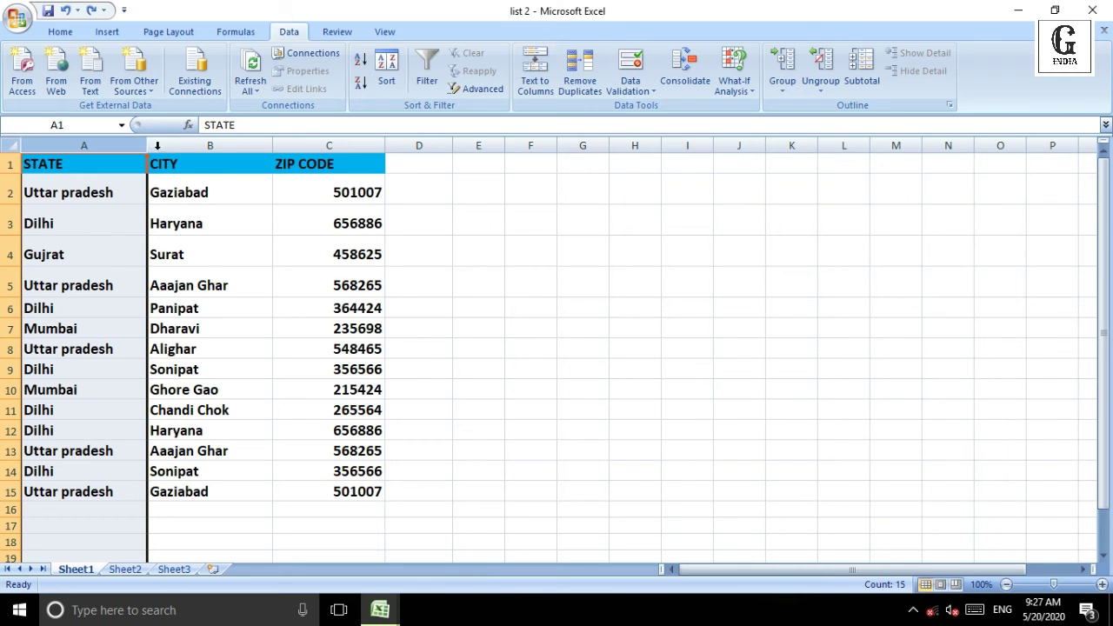
pyautogui.click(226, 146)
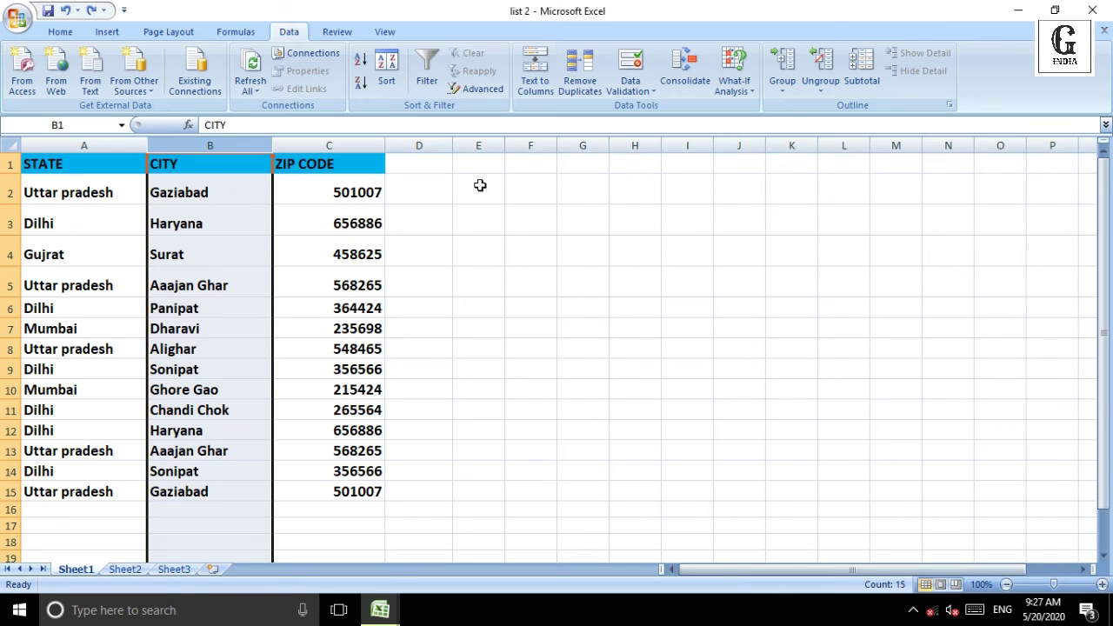
pyautogui.click(441, 165)
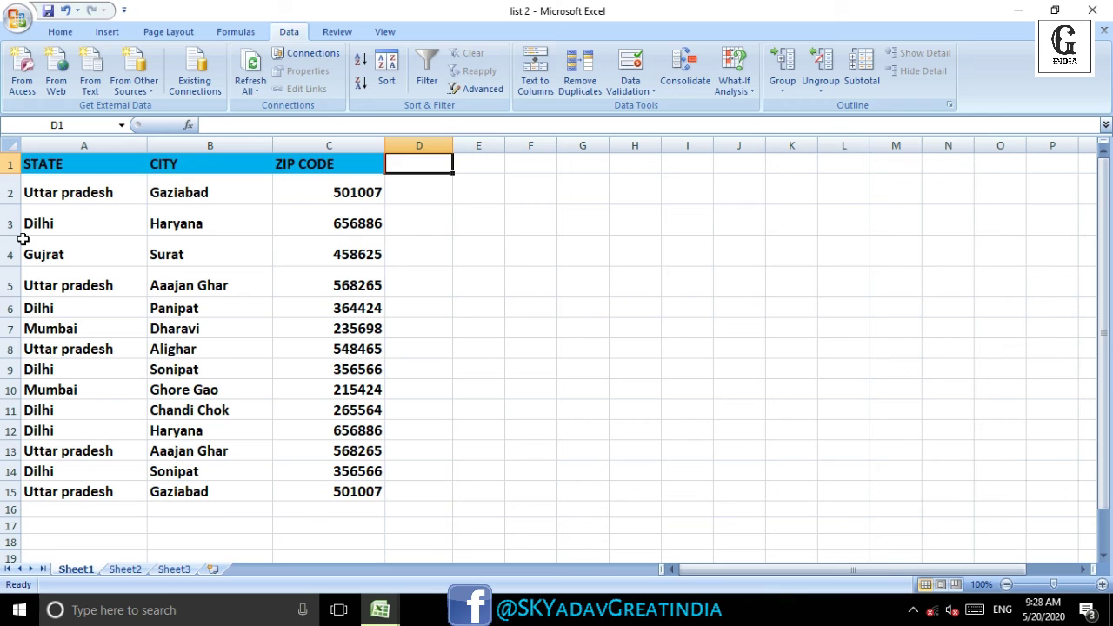
# Step: Remove duplicate rows from the table by expanding the selection from column A and comparing STATE, CITY and ZIP CODE, with headers
pyautogui.click(68, 144)
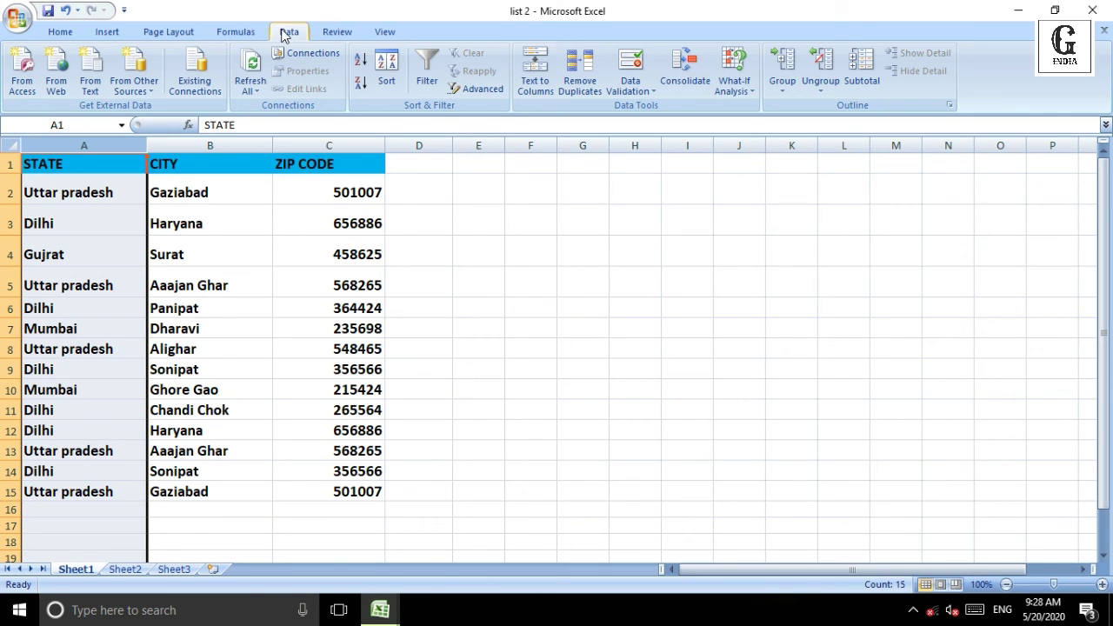
pyautogui.click(60, 31)
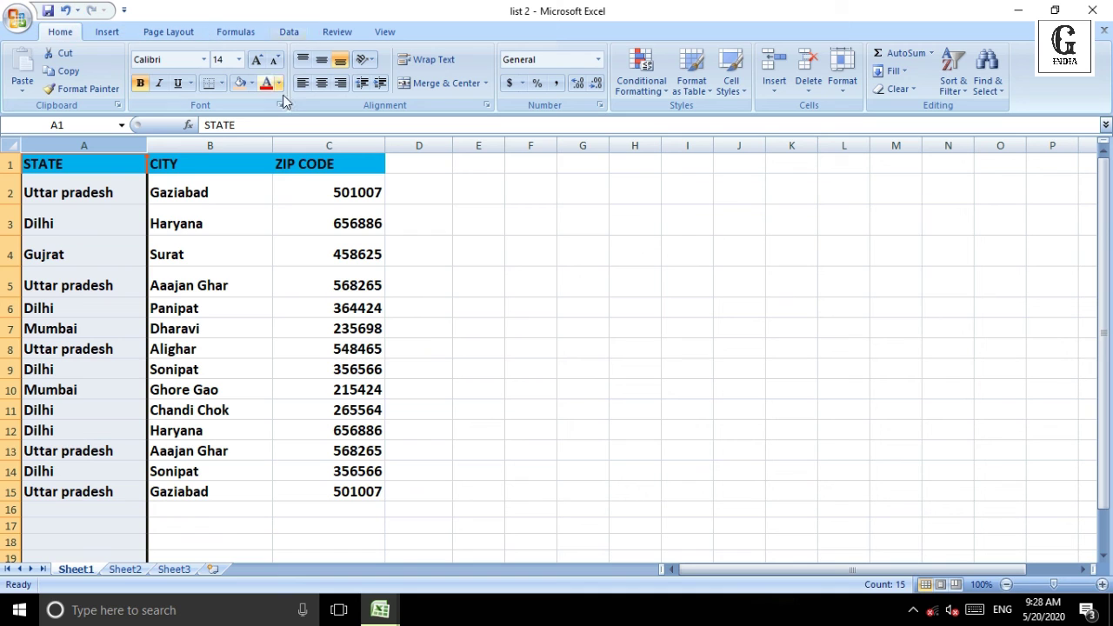
pyautogui.click(287, 32)
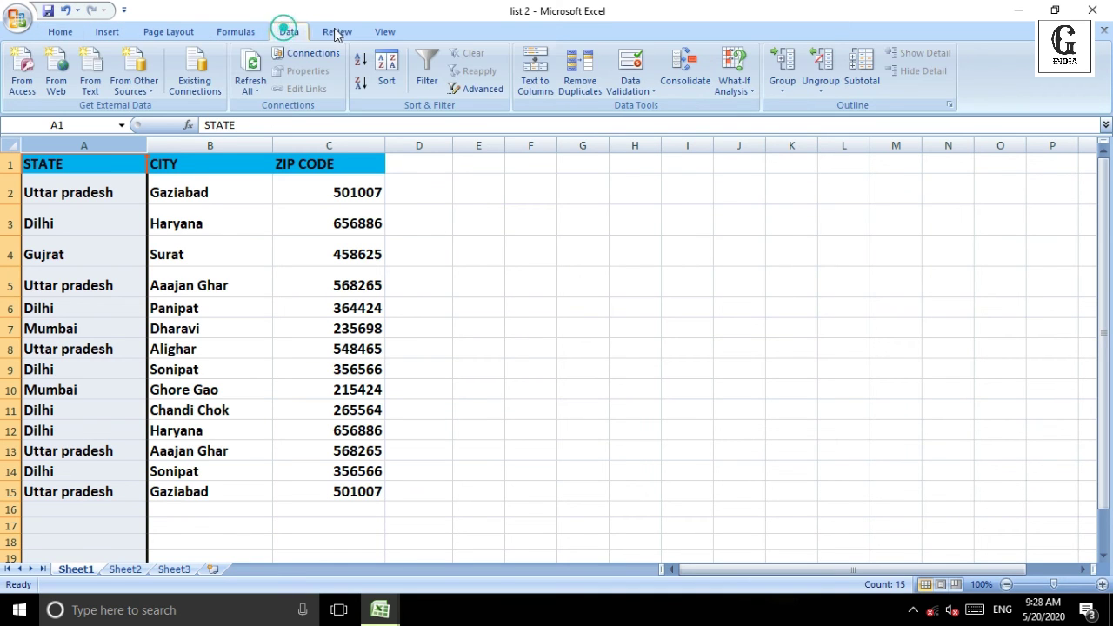
pyautogui.click(588, 96)
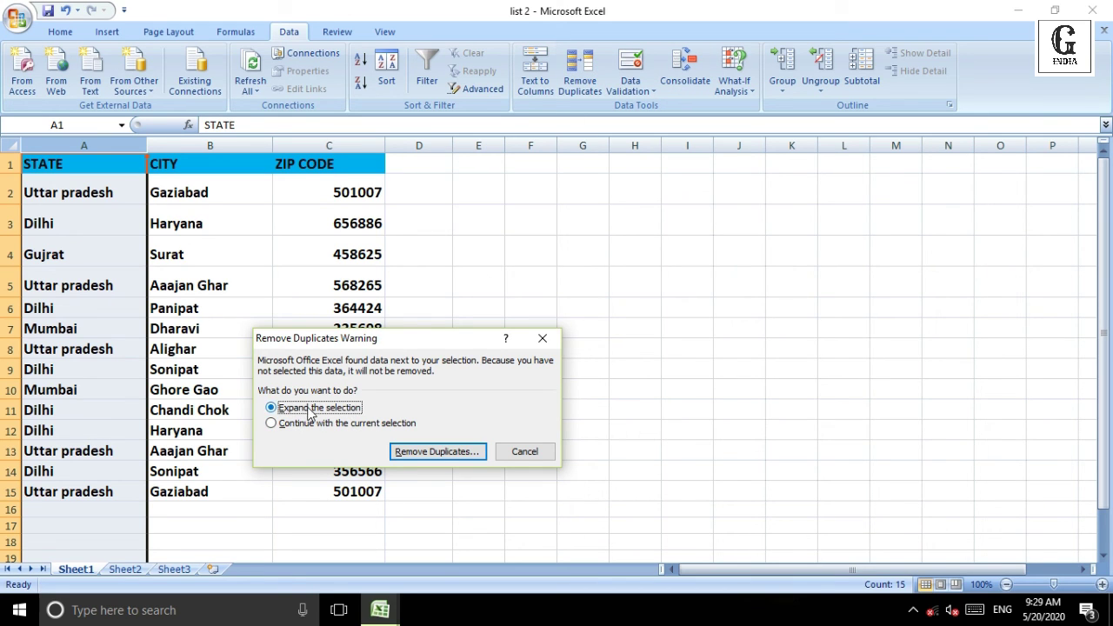
pyautogui.click(449, 459)
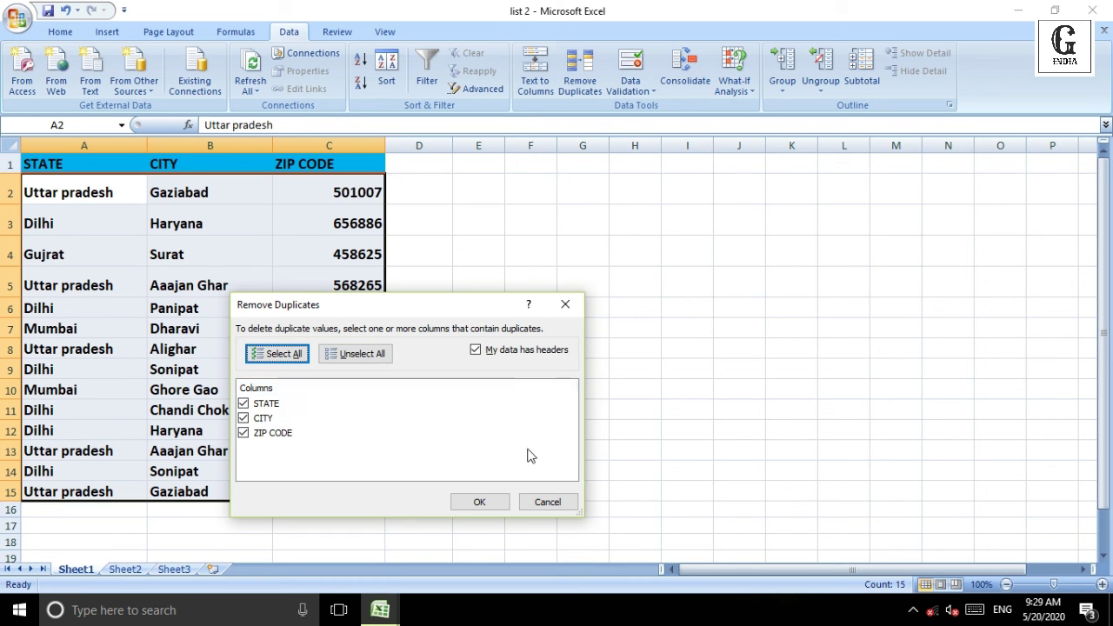
pyautogui.click(484, 502)
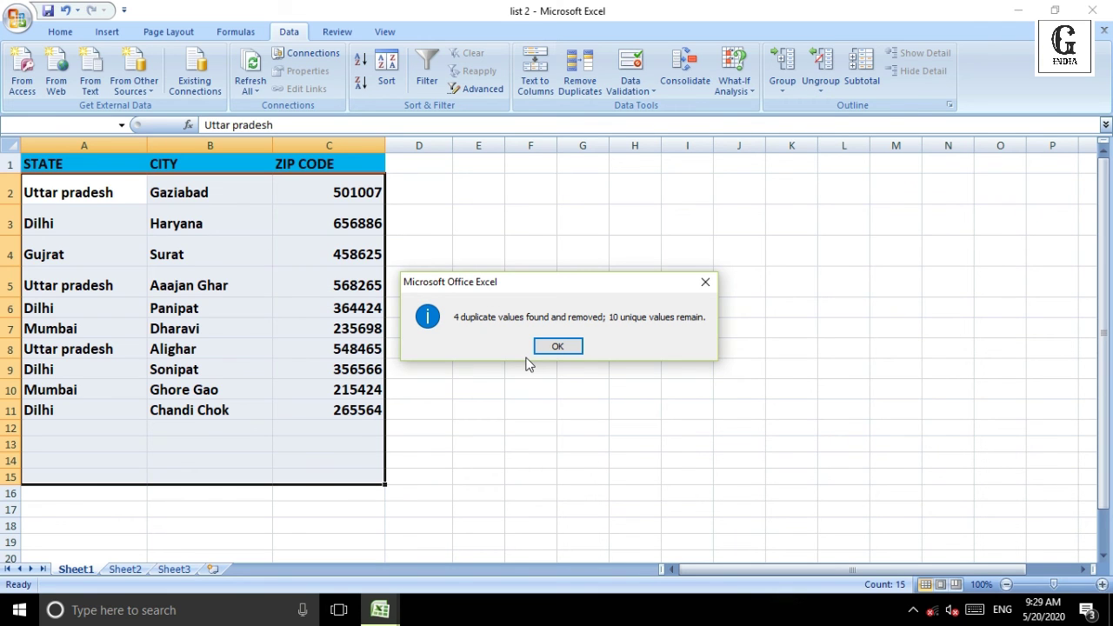
pyautogui.click(563, 346)
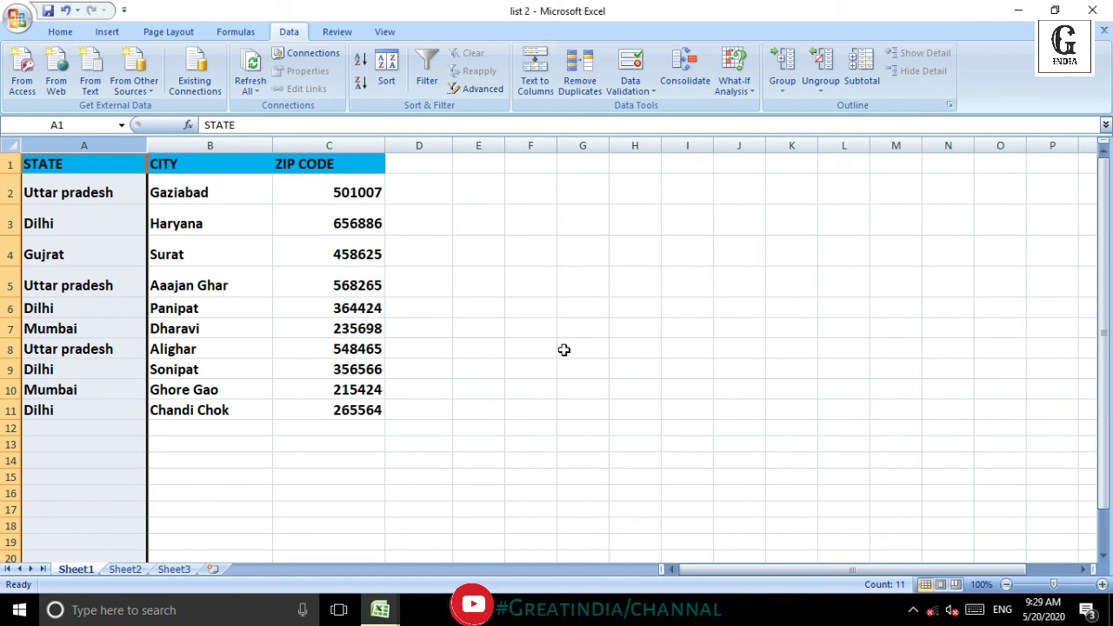
pyautogui.click(221, 468)
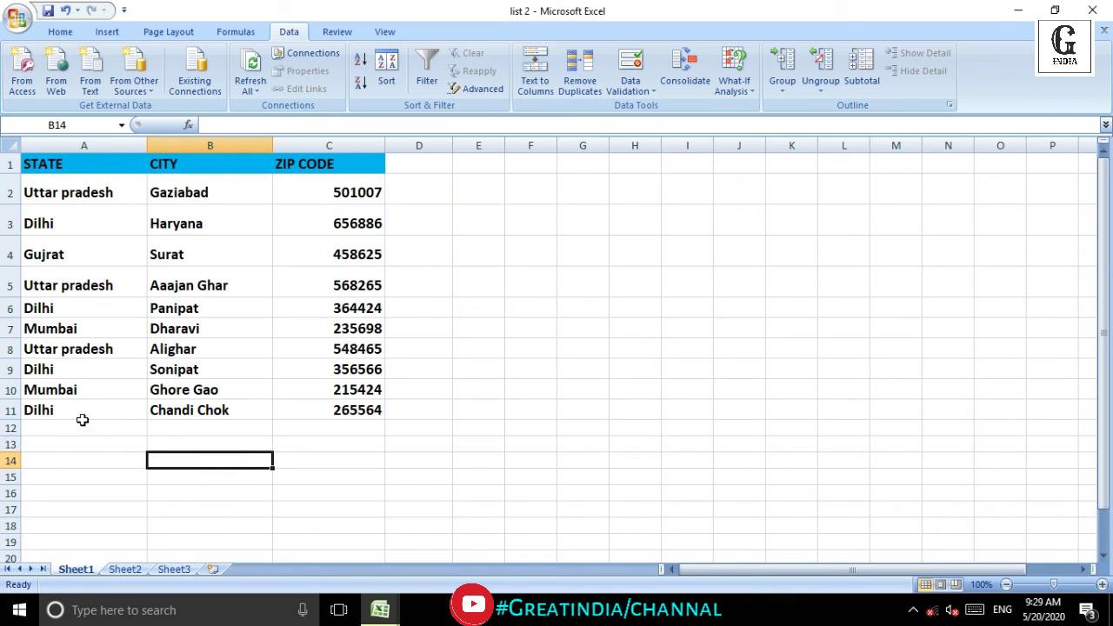